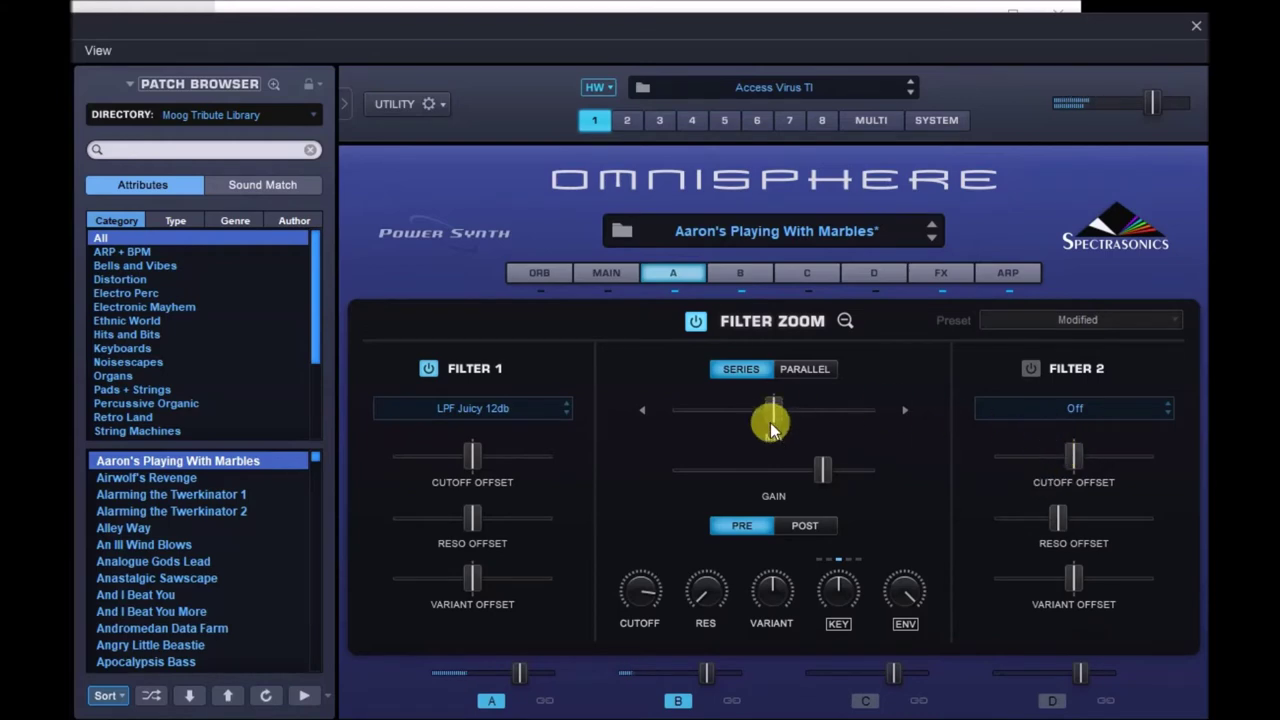
- Raise layer A's filter cutoff to maximum and open the patch's Orb page
{"action": "left_click_drag", "start_coordinate": [666, 586], "coordinate": [651, 543]}
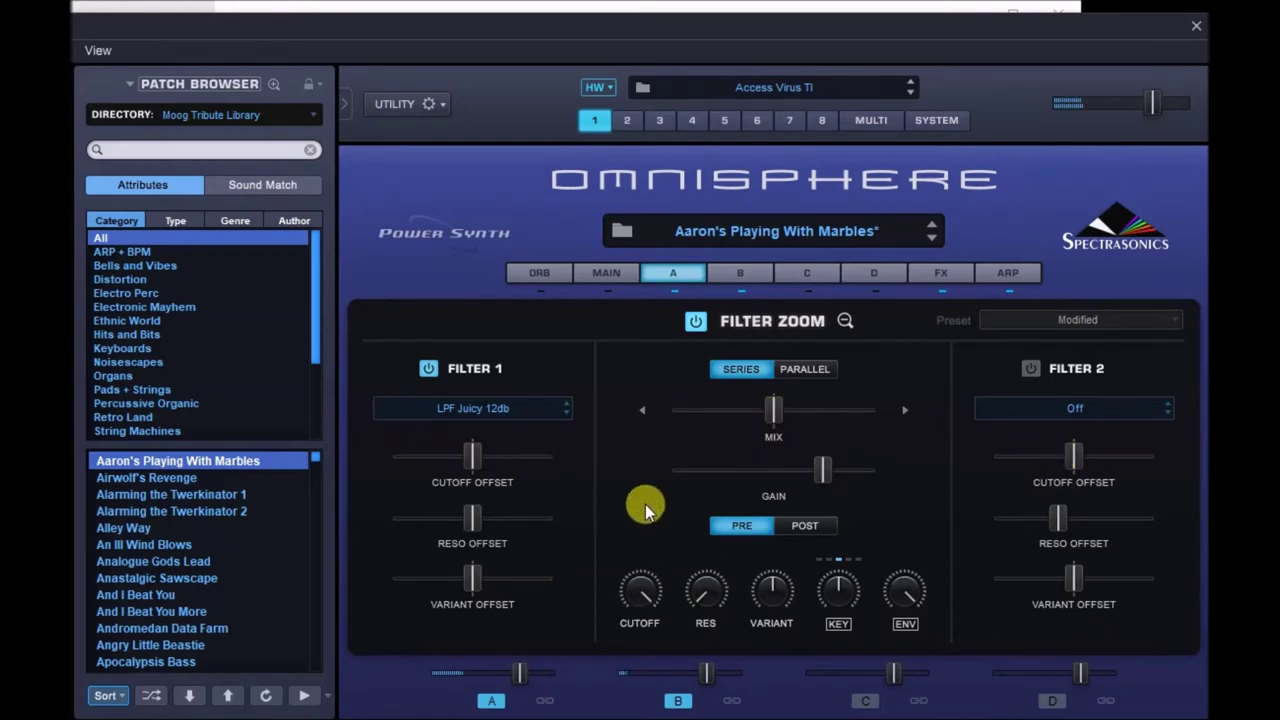
{"action": "left_click", "coordinate": [592, 272]}
{"action": "left_click", "coordinate": [543, 274]}
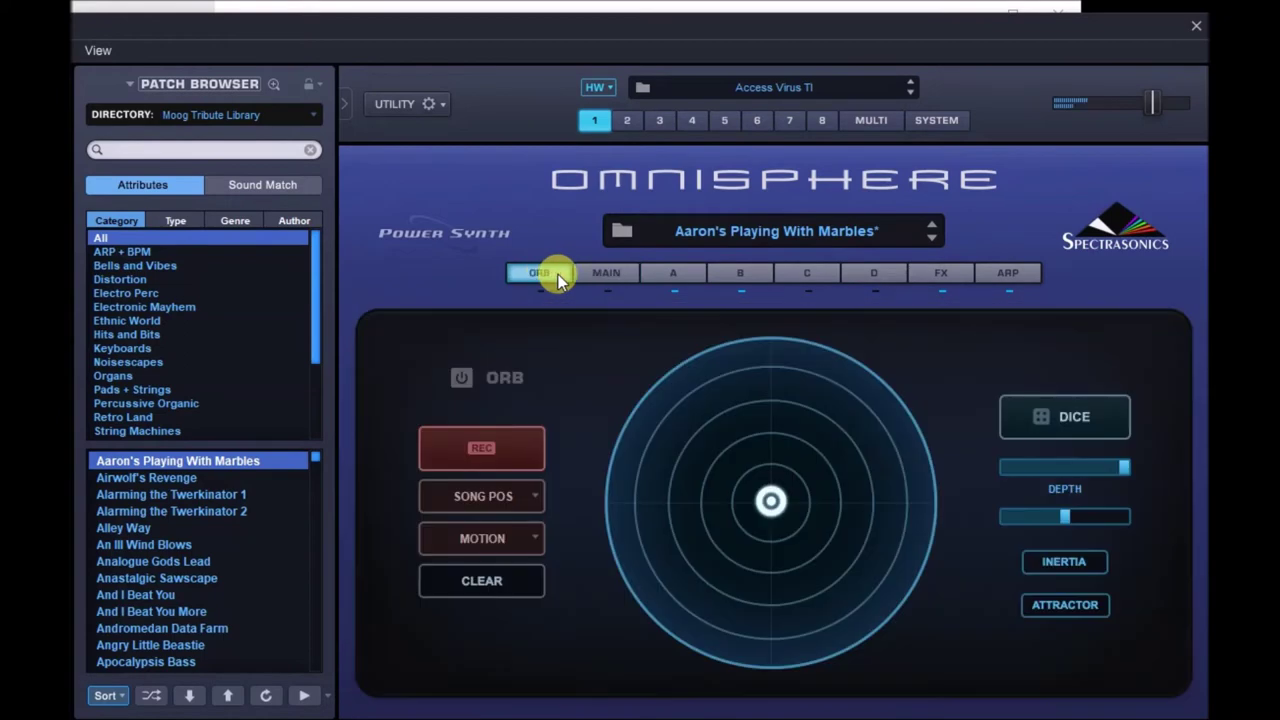
- Go to the patch's main page and check the installed instrument software and library versions
{"action": "left_click", "coordinate": [600, 273]}
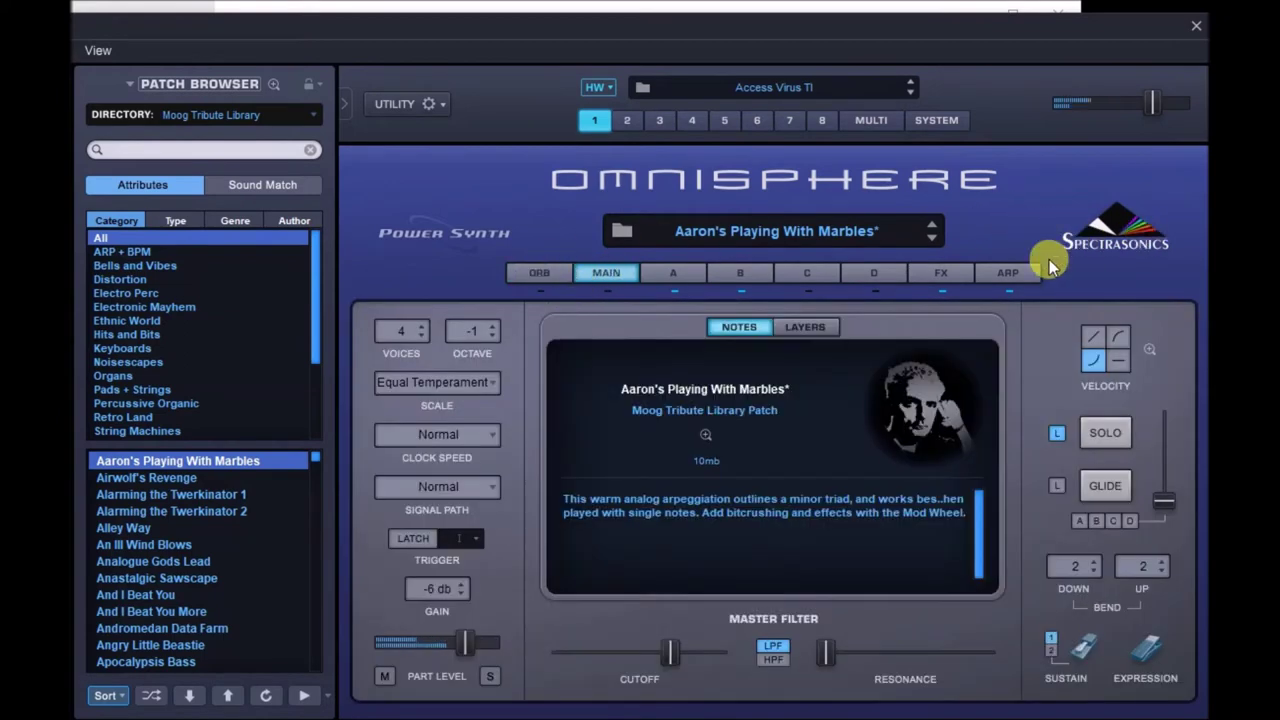
{"action": "left_click", "coordinate": [1115, 240]}
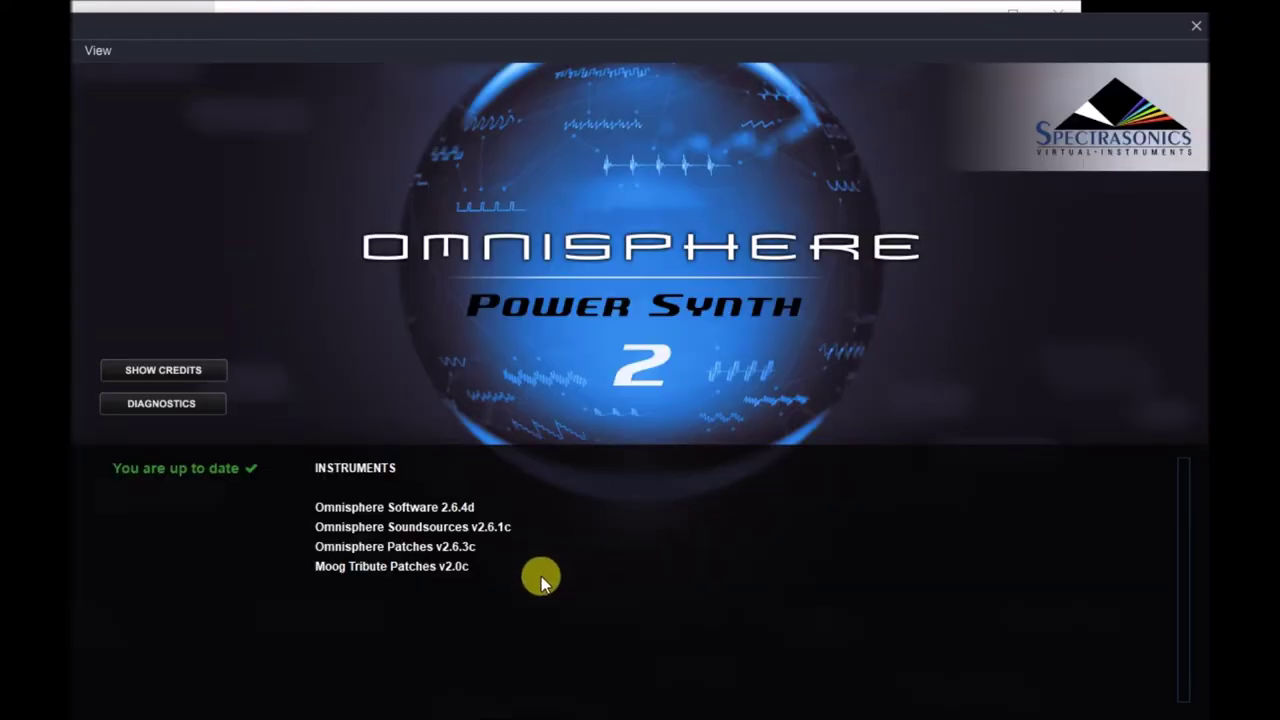
{"action": "left_click", "coordinate": [958, 300]}
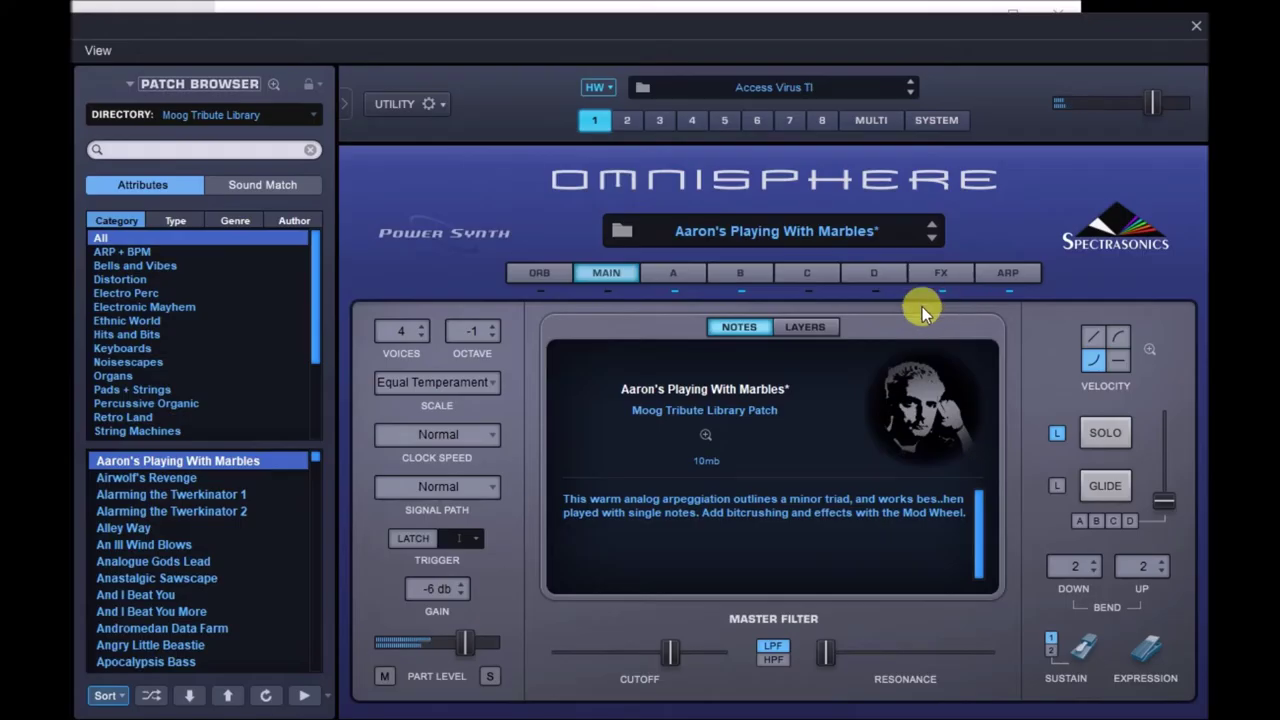
- Audition the Moog Tribute Library patches Airwolf's Revenge, Alarming the Twerkinator 2 and An Ill Wind Blows
{"action": "left_click", "coordinate": [163, 477]}
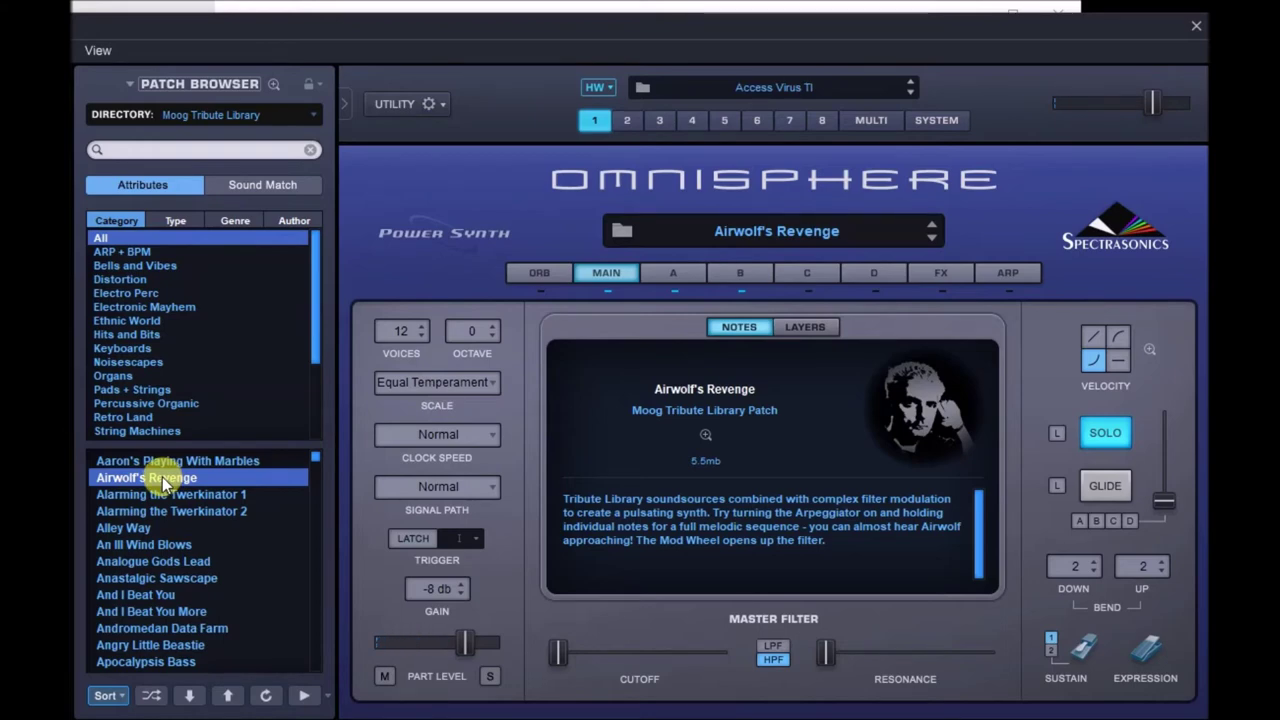
{"action": "left_click", "coordinate": [150, 511]}
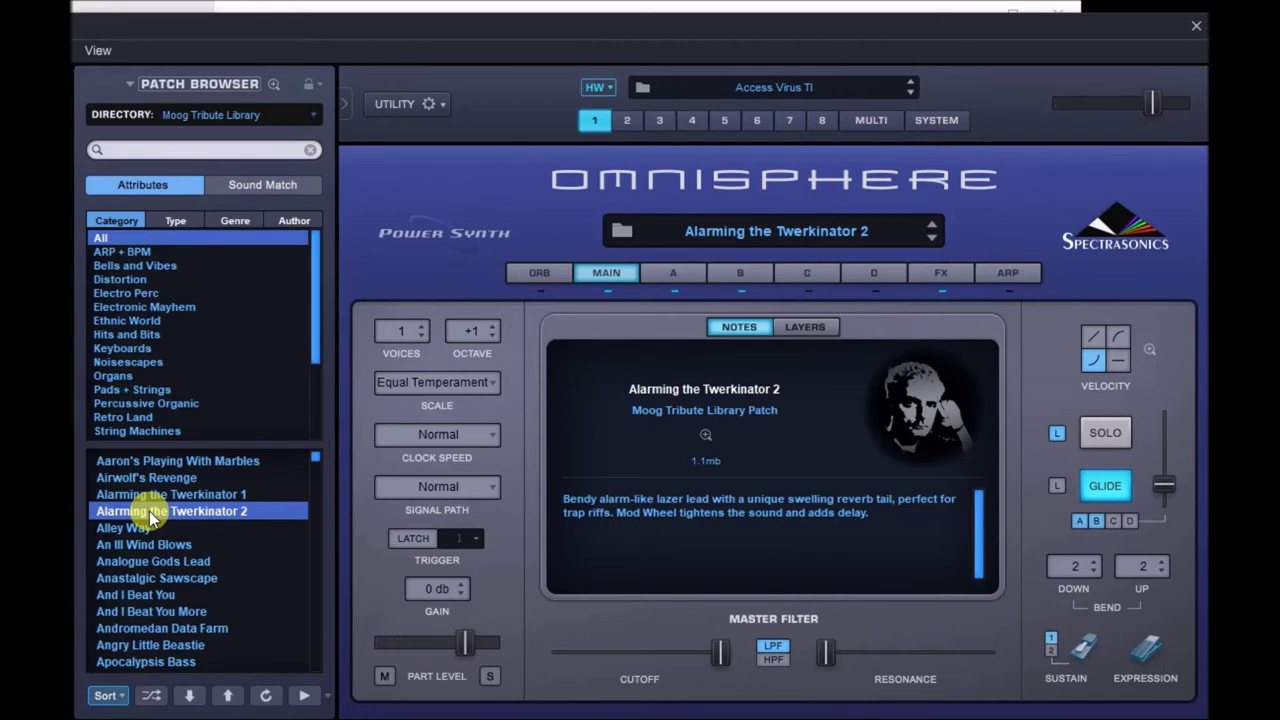
{"action": "left_click", "coordinate": [136, 545]}
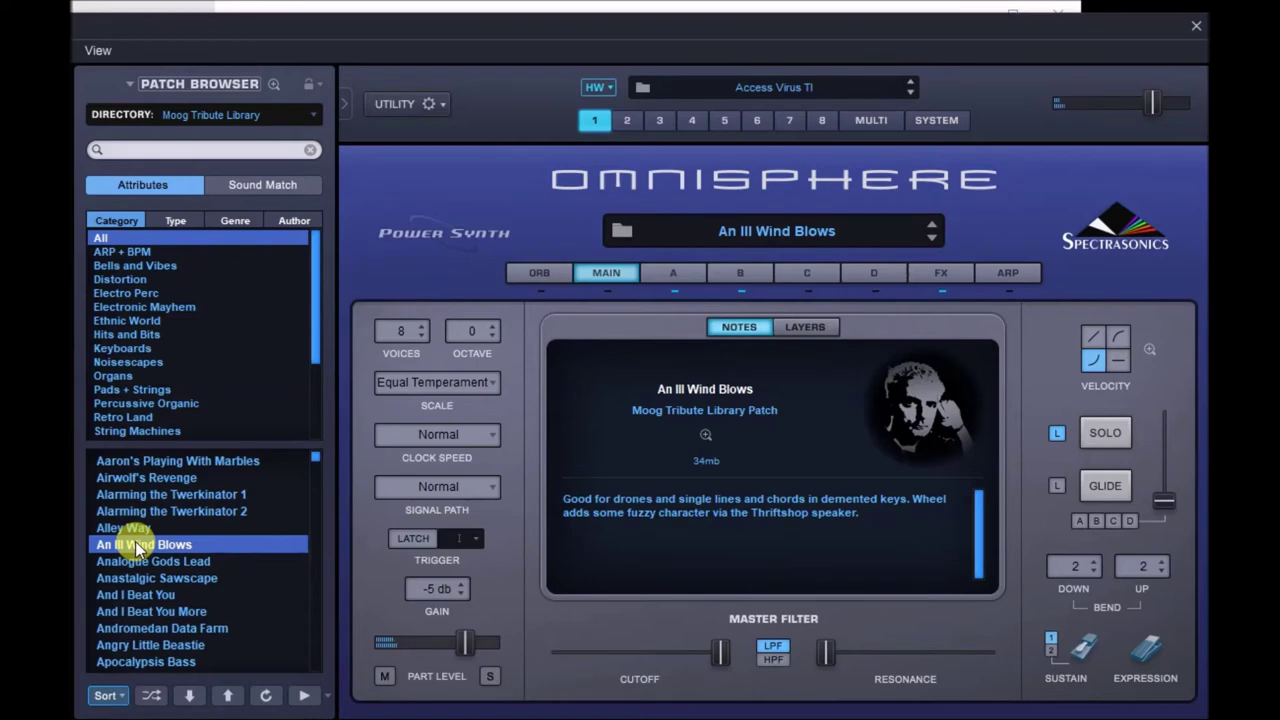
- Audition the patches Anastalgic Sawscape, And I Beat You More and ArcoMoog Bass
{"action": "scroll", "coordinate": [135, 541], "scroll_direction": "down", "scroll_amount": 2}
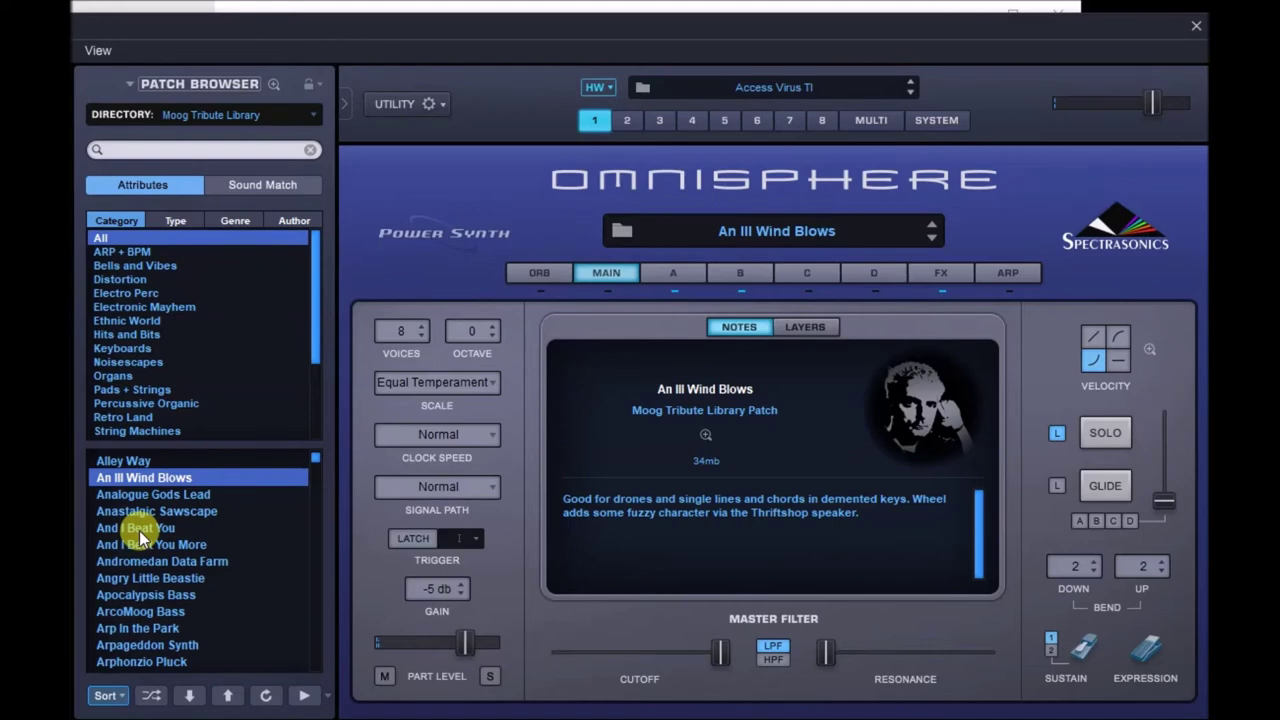
{"action": "left_click", "coordinate": [131, 513]}
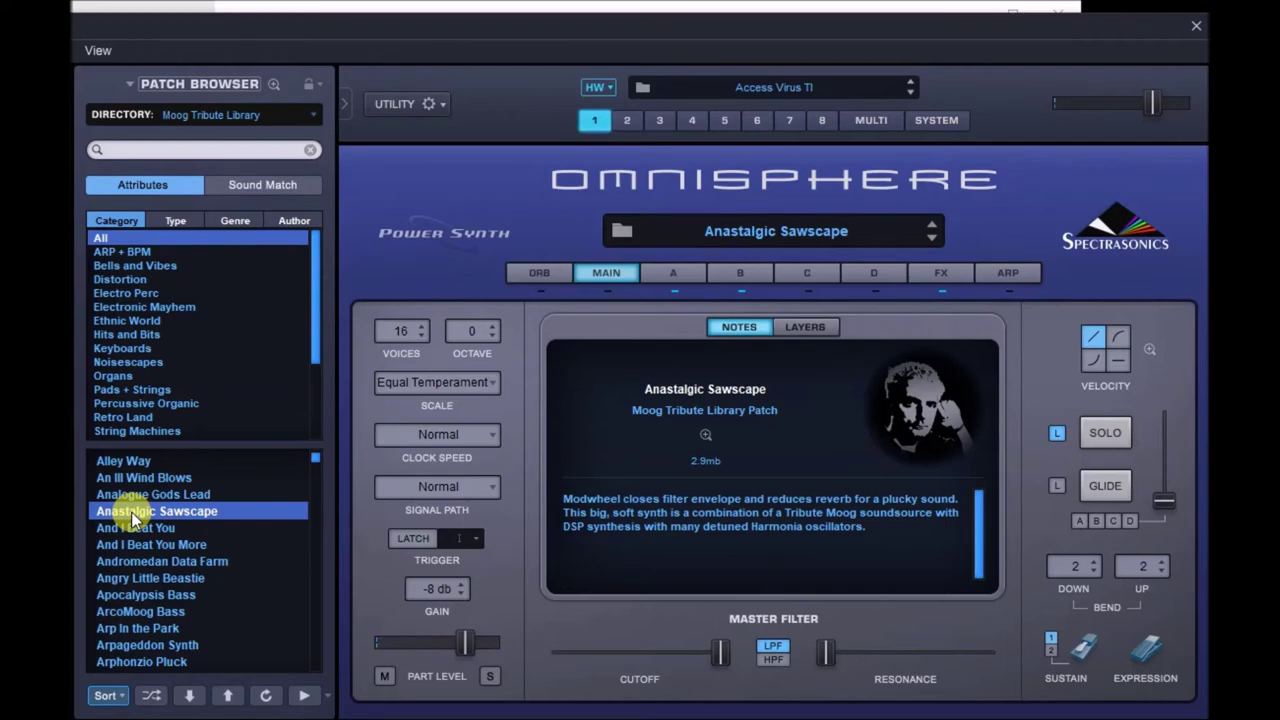
{"action": "left_click", "coordinate": [111, 544]}
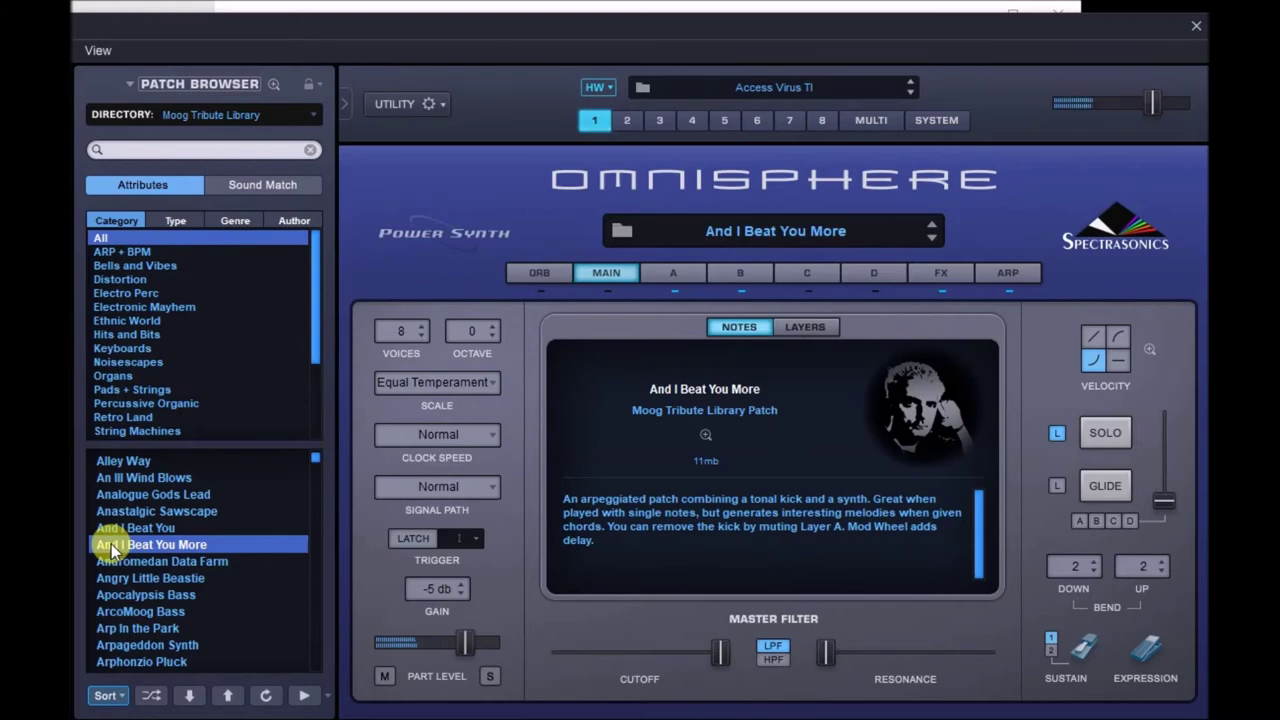
{"action": "left_click", "coordinate": [138, 611]}
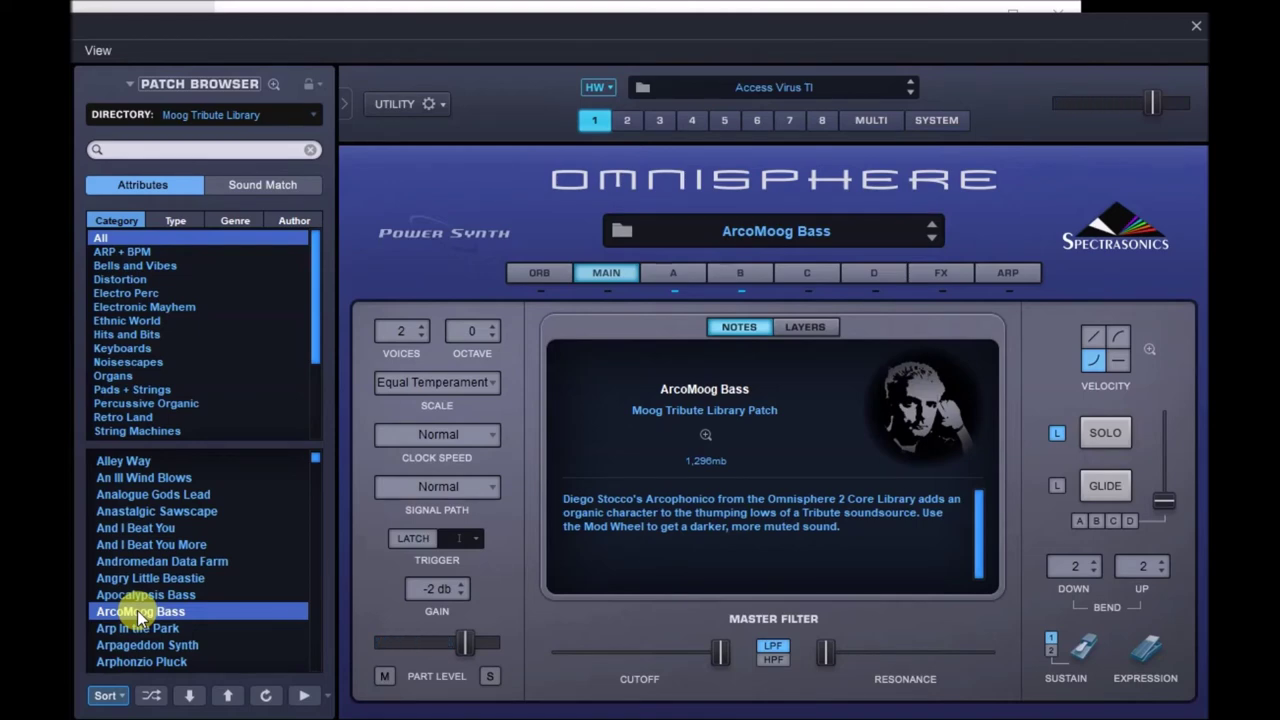
- Audition the patches Arpageddon Synth, Automatic Band Bass and Bicycle Spokes from the Moog Tribute Library
{"action": "scroll", "coordinate": [140, 617], "scroll_direction": "down", "scroll_amount": 5}
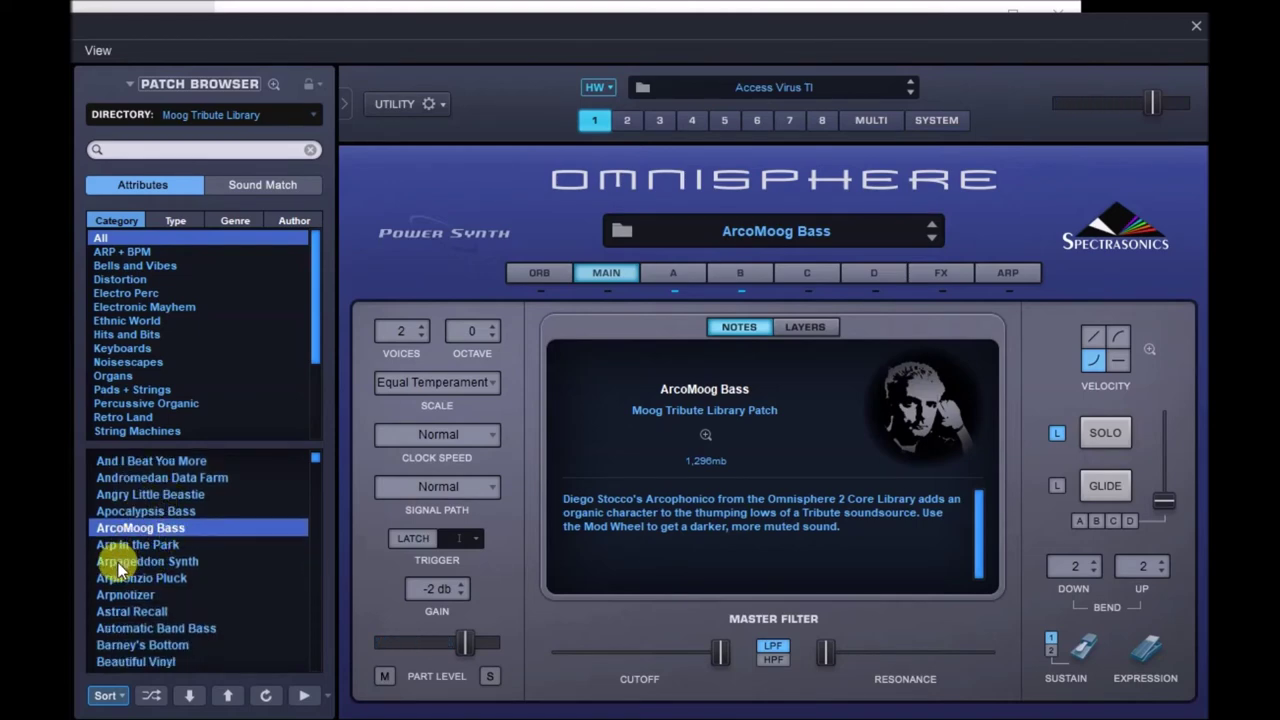
{"action": "left_click", "coordinate": [118, 563]}
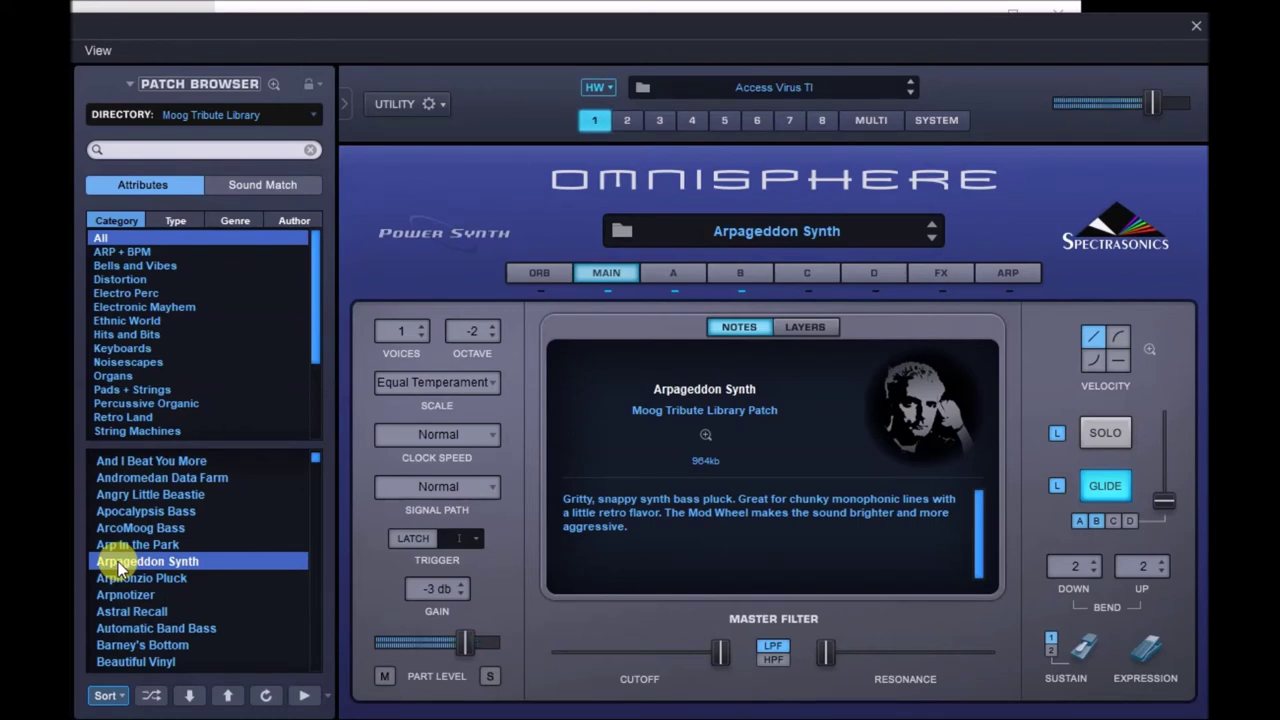
{"action": "scroll", "coordinate": [118, 561], "scroll_direction": "down", "scroll_amount": 3}
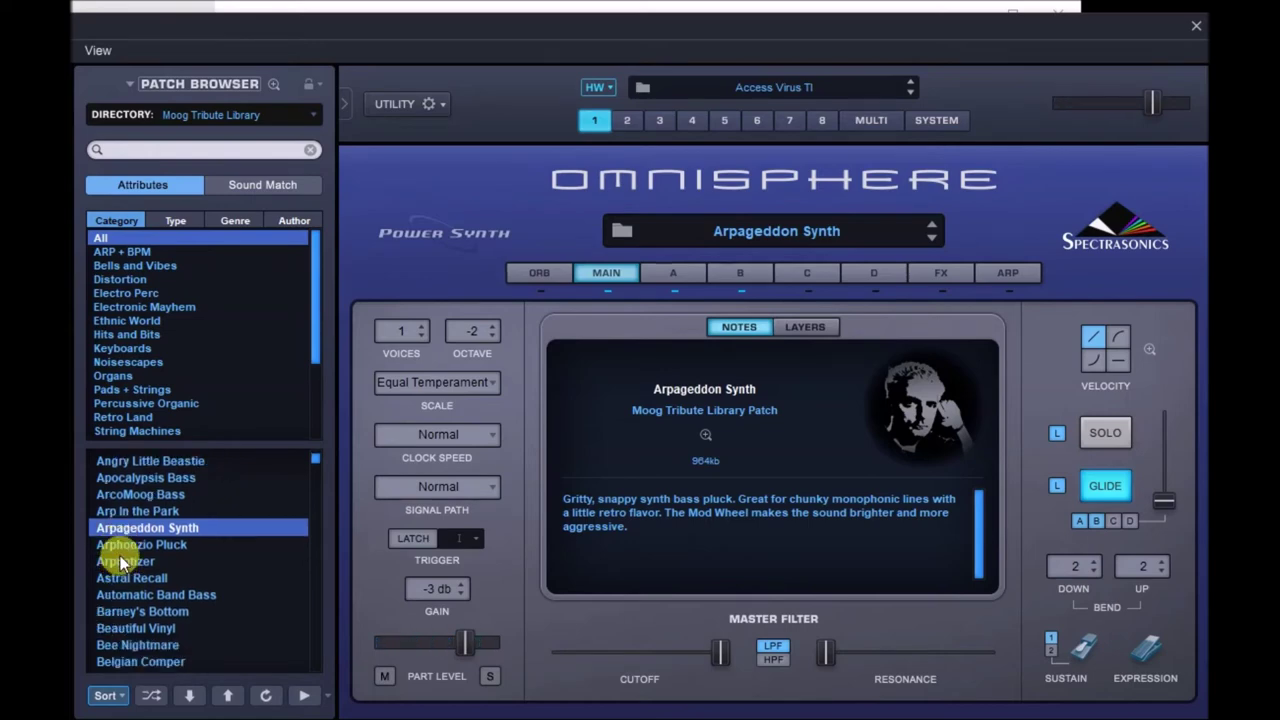
{"action": "left_click", "coordinate": [127, 545]}
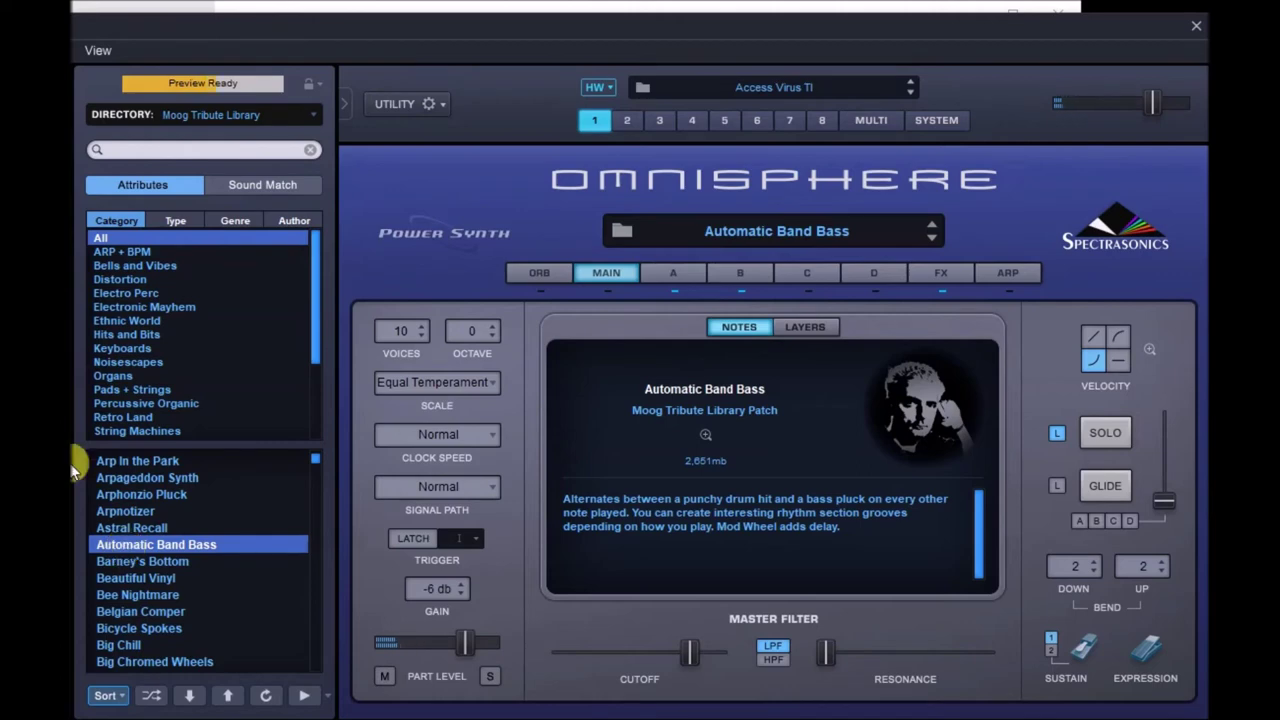
{"action": "scroll", "coordinate": [147, 523], "scroll_direction": "down", "scroll_amount": 5}
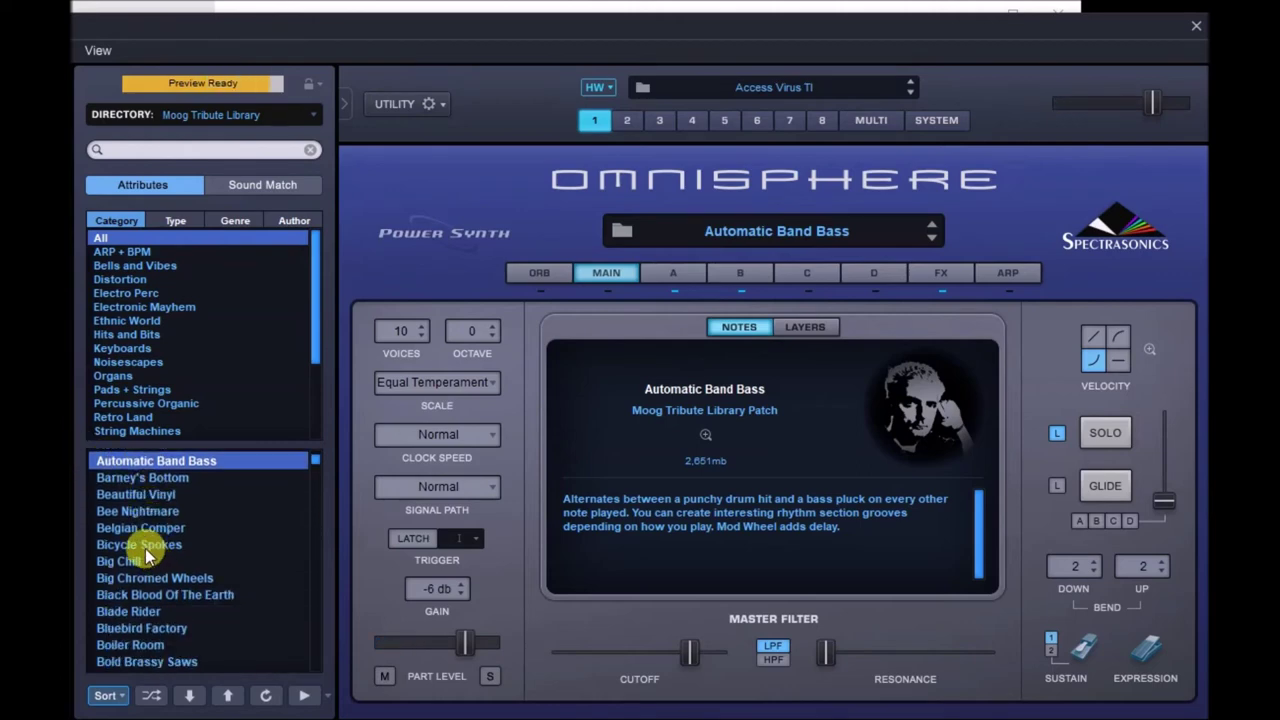
{"action": "left_click", "coordinate": [144, 545]}
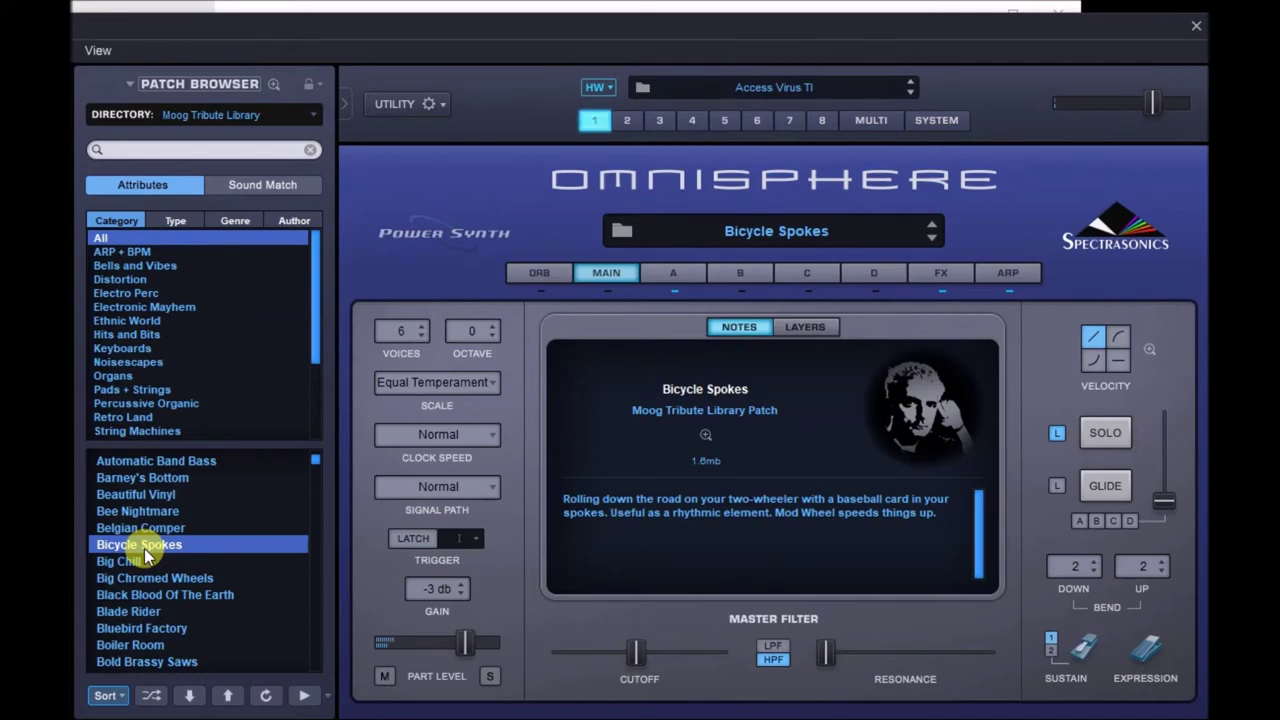
- Audition the patches Day In Synth Park, Dead Man in Chains and Diesel Momentum Pluck
{"action": "scroll", "coordinate": [144, 548], "scroll_direction": "down", "scroll_amount": 5}
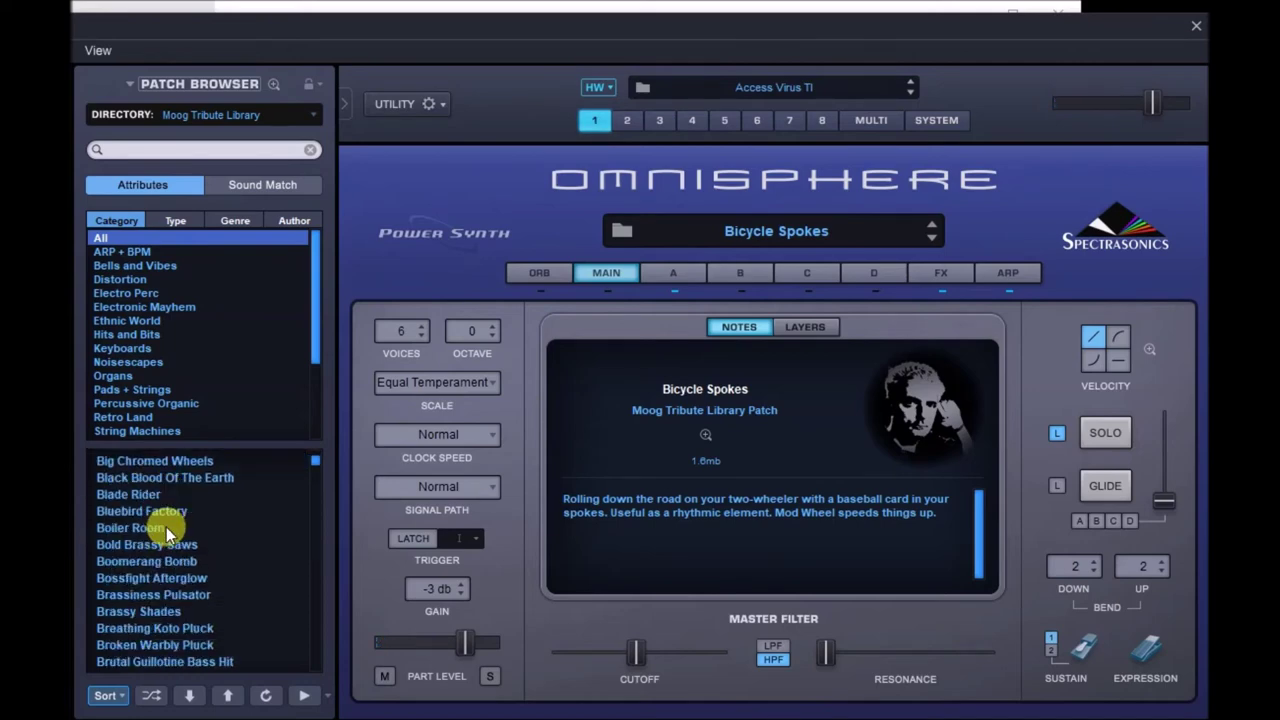
{"action": "left_click_drag", "start_coordinate": [307, 471], "coordinate": [315, 479]}
{"action": "left_click", "coordinate": [126, 479]}
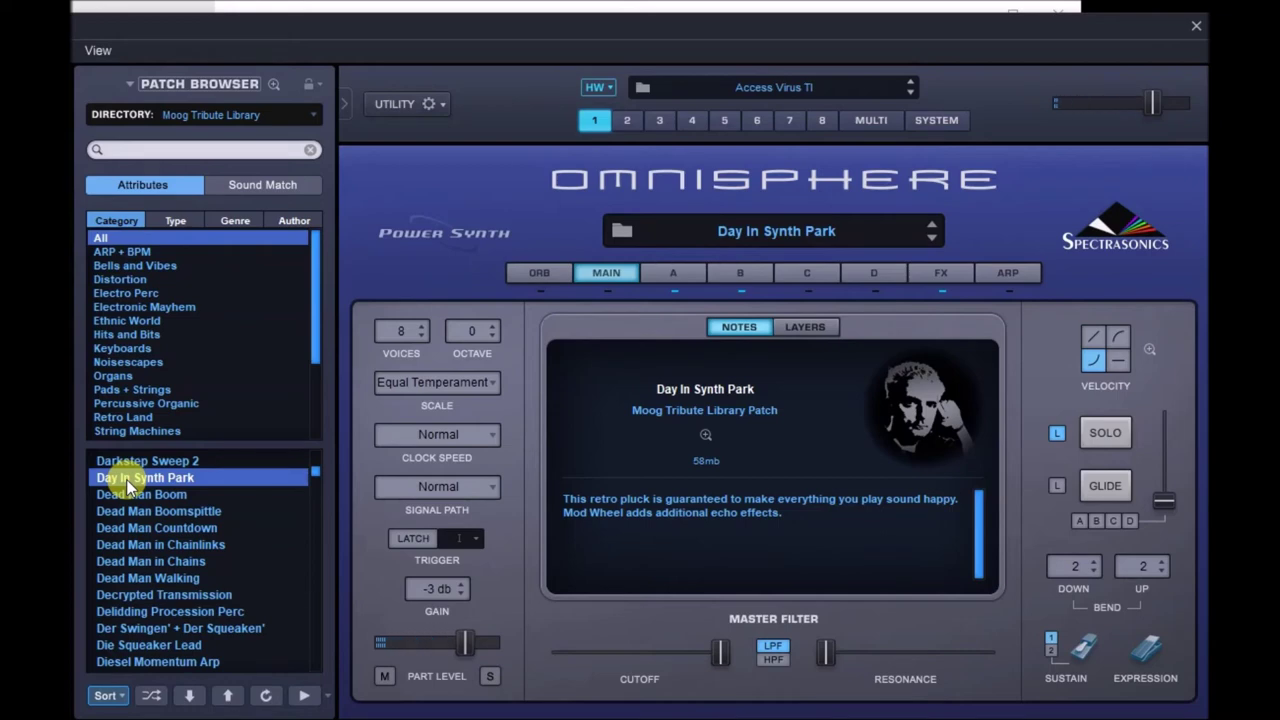
{"action": "left_click", "coordinate": [148, 563]}
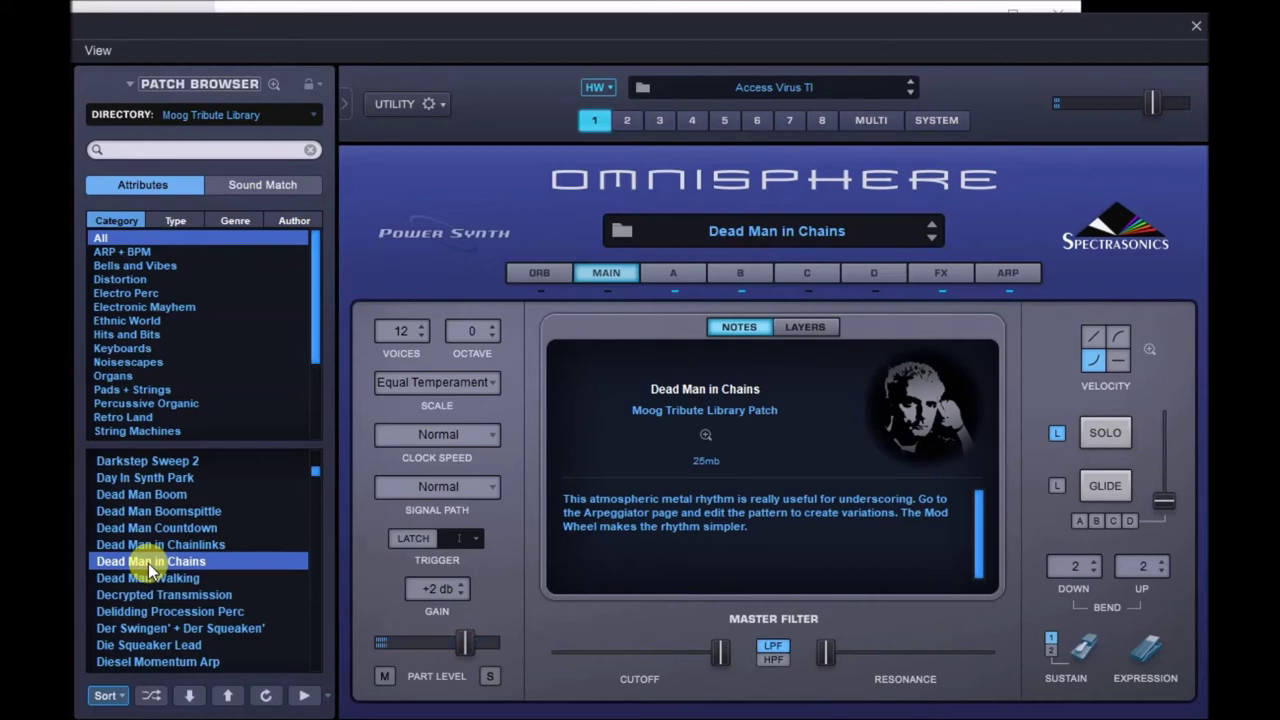
{"action": "scroll", "coordinate": [149, 565], "scroll_direction": "down", "scroll_amount": 2}
{"action": "scroll", "coordinate": [149, 570], "scroll_direction": "down", "scroll_amount": 1}
{"action": "left_click", "coordinate": [147, 565]}
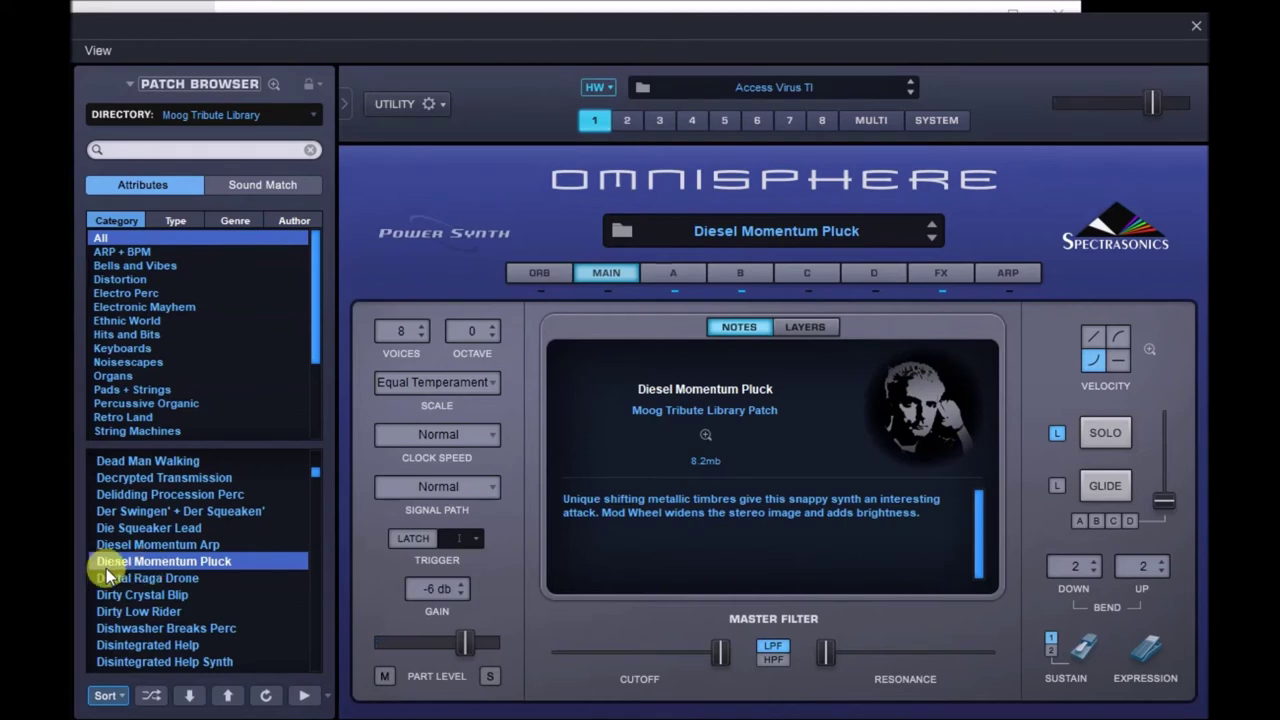
- Audition the patches LCO Lazer Sequence 1, JX Moog Power Trucker and Locked In The Freezer
{"action": "left_click_drag", "start_coordinate": [315, 478], "coordinate": [315, 490]}
{"action": "scroll", "coordinate": [191, 528], "scroll_direction": "down", "scroll_amount": 2}
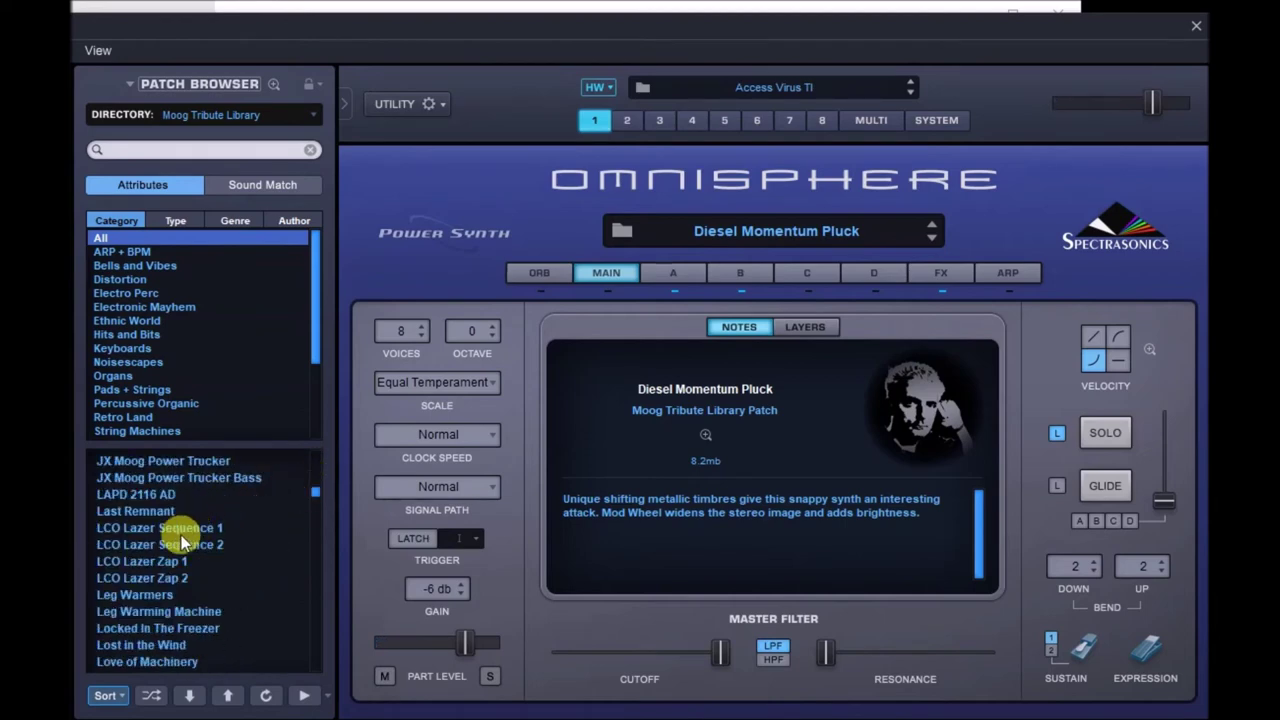
{"action": "left_click", "coordinate": [155, 530]}
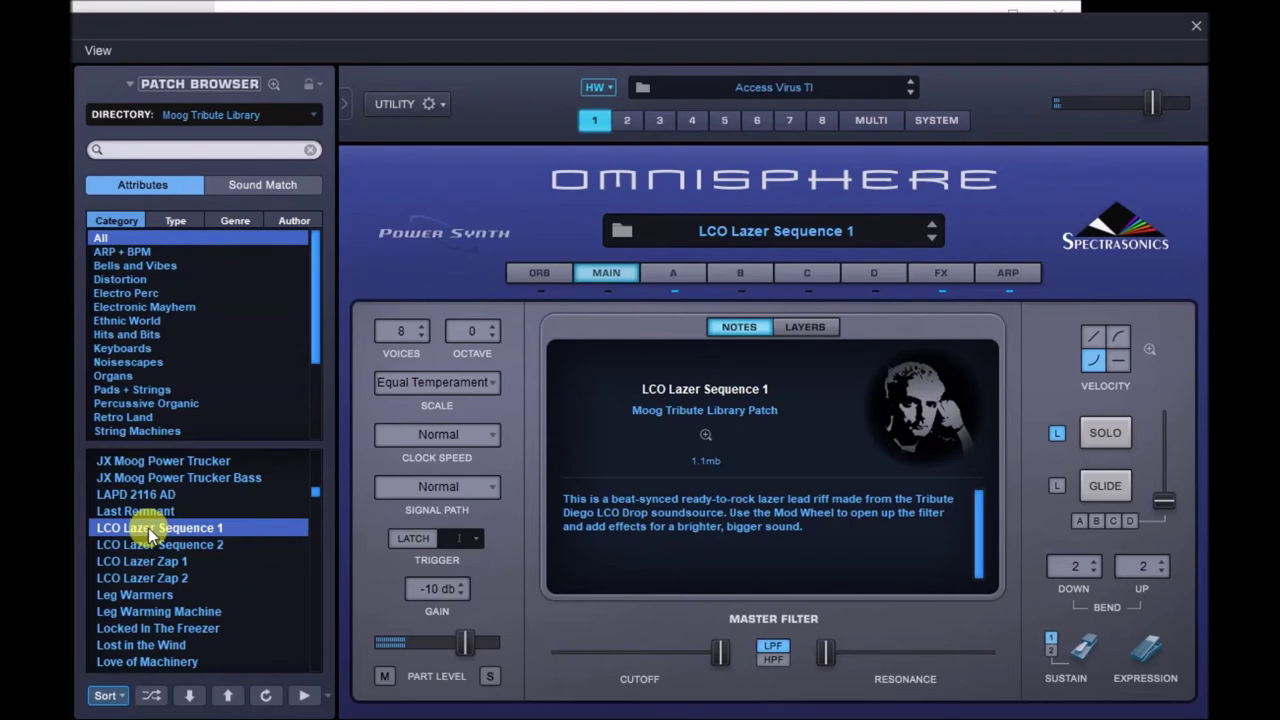
{"action": "left_click", "coordinate": [129, 463]}
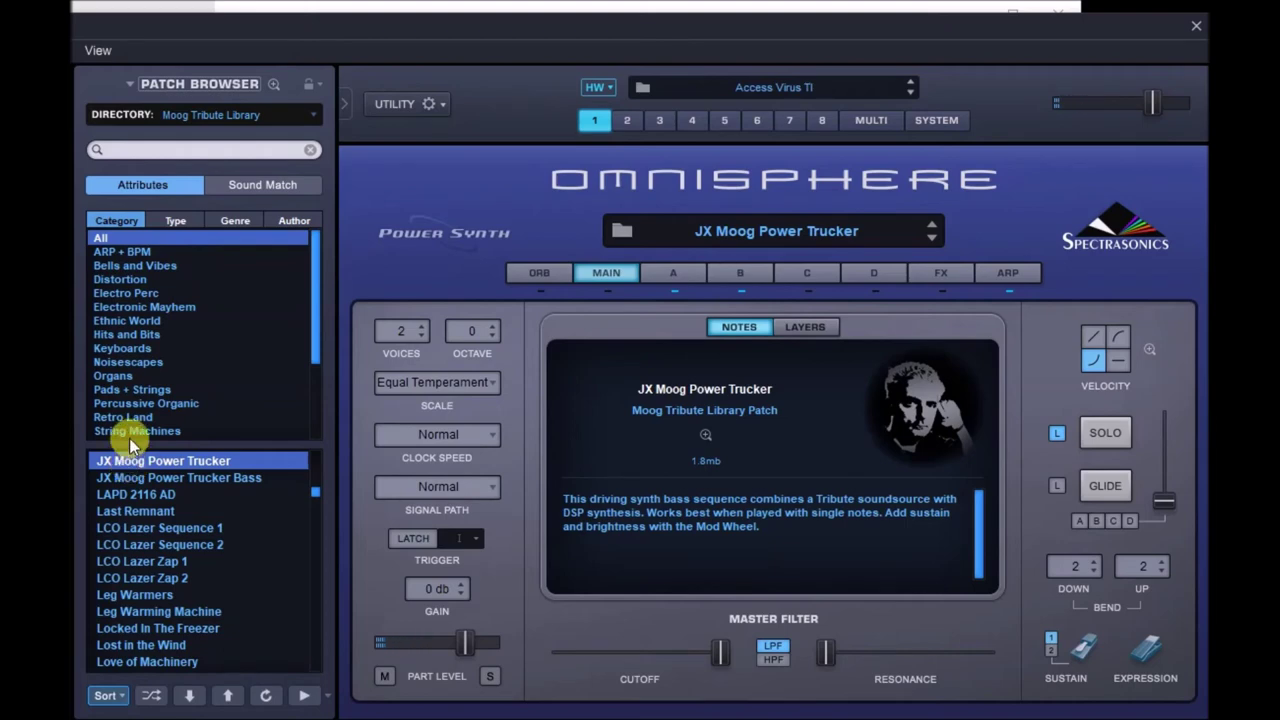
{"action": "scroll", "coordinate": [225, 503], "scroll_direction": "down", "scroll_amount": 3}
{"action": "scroll", "coordinate": [183, 512], "scroll_direction": "down", "scroll_amount": 2}
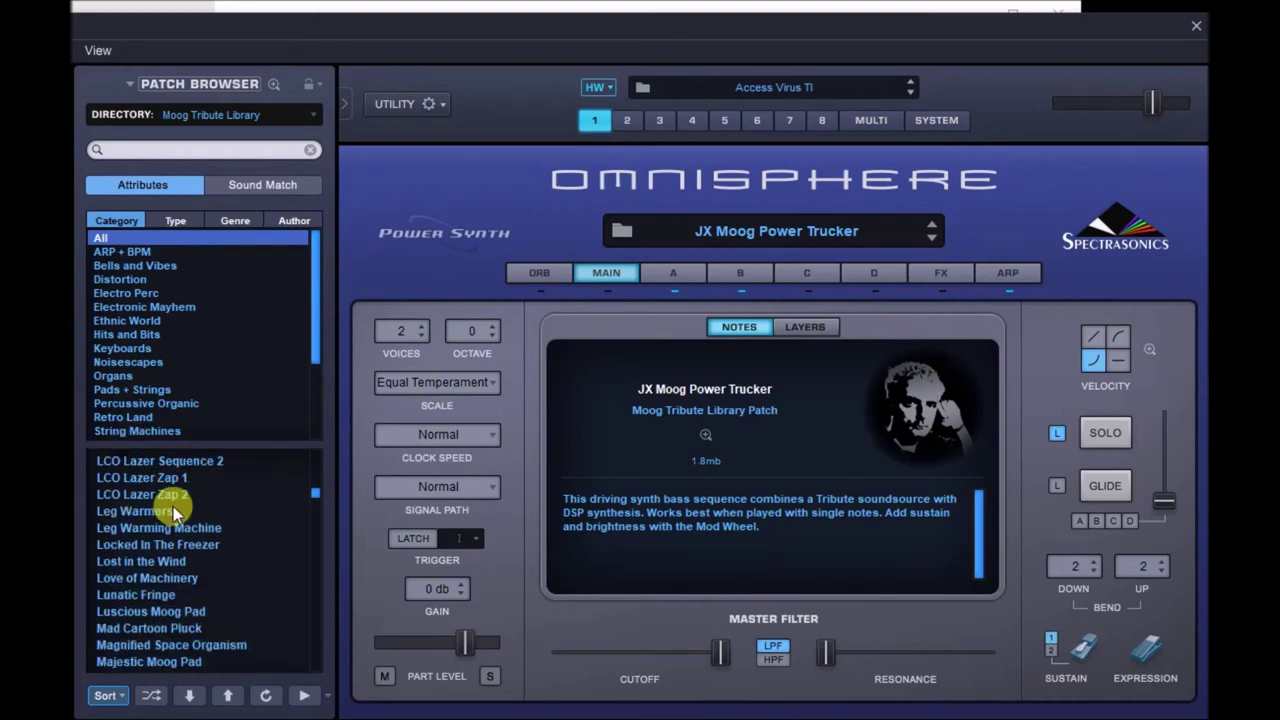
{"action": "left_click", "coordinate": [140, 545]}
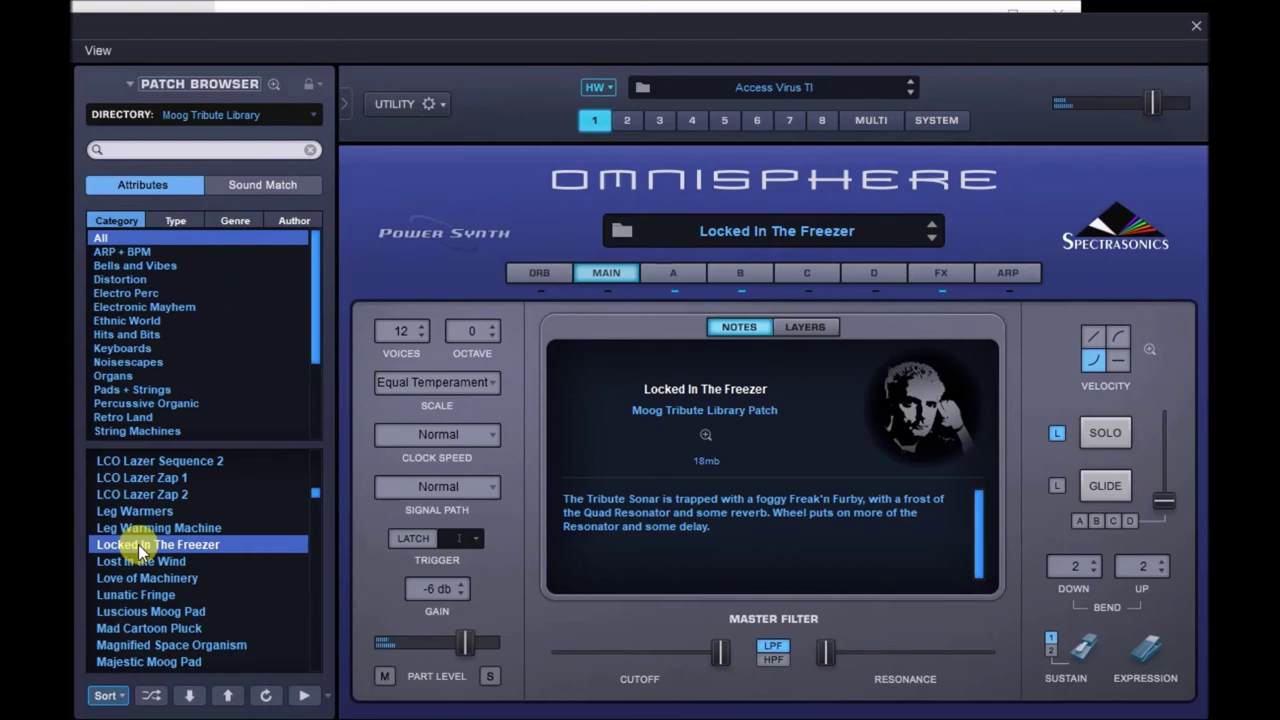
- Audition the patches Mosquito Lead, MoogWave Bass and Portal Bass
{"action": "left_click_drag", "start_coordinate": [316, 490], "coordinate": [315, 498]}
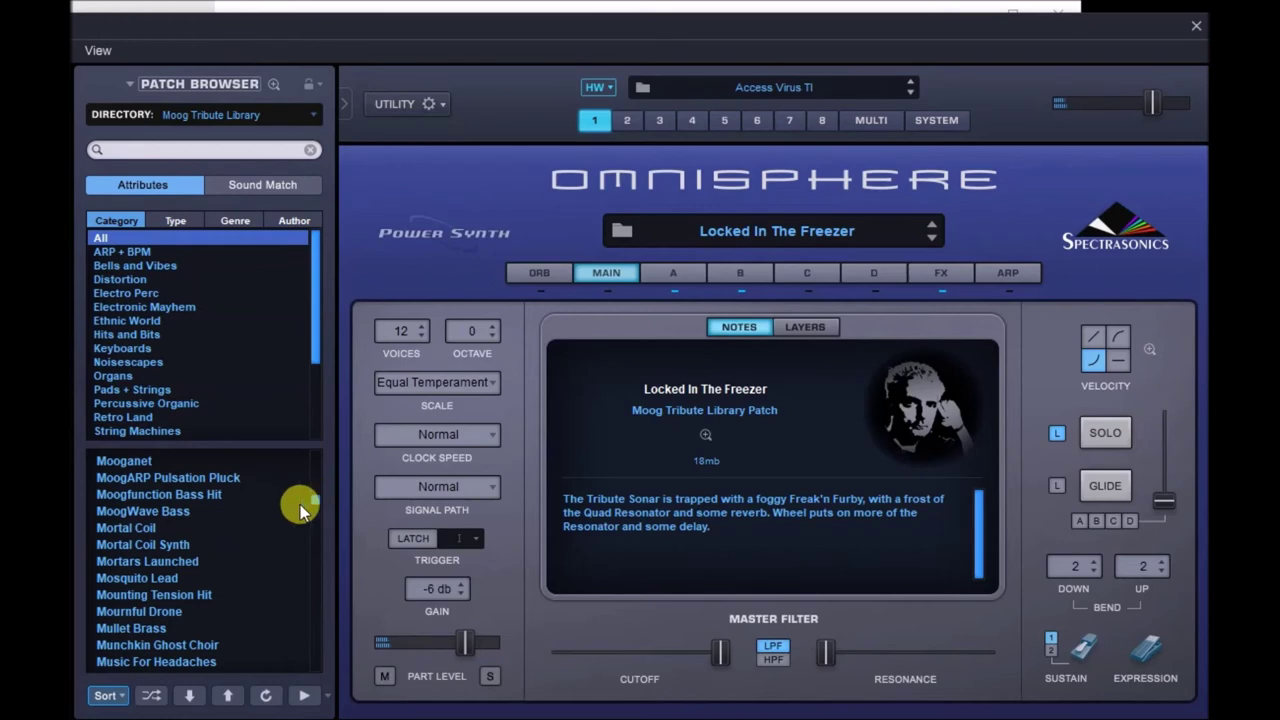
{"action": "left_click", "coordinate": [129, 578]}
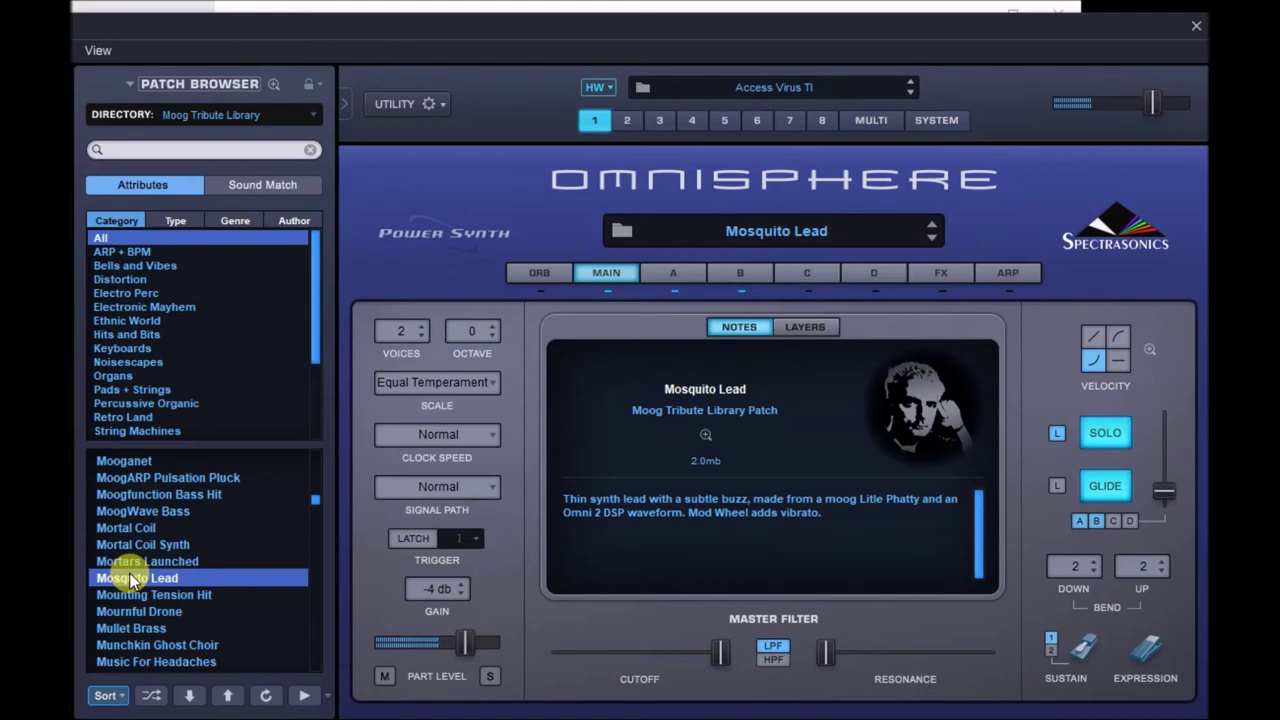
{"action": "left_click", "coordinate": [150, 511]}
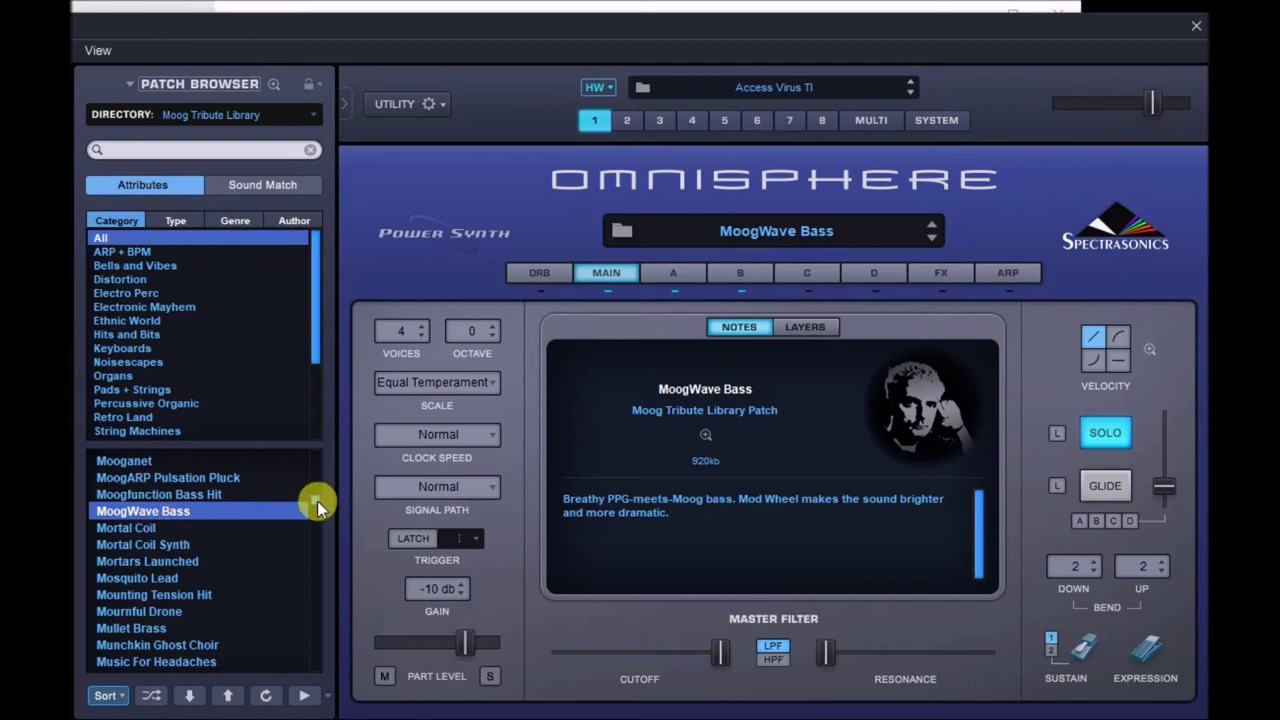
{"action": "left_click_drag", "start_coordinate": [317, 500], "coordinate": [317, 511]}
{"action": "left_click", "coordinate": [133, 562]}
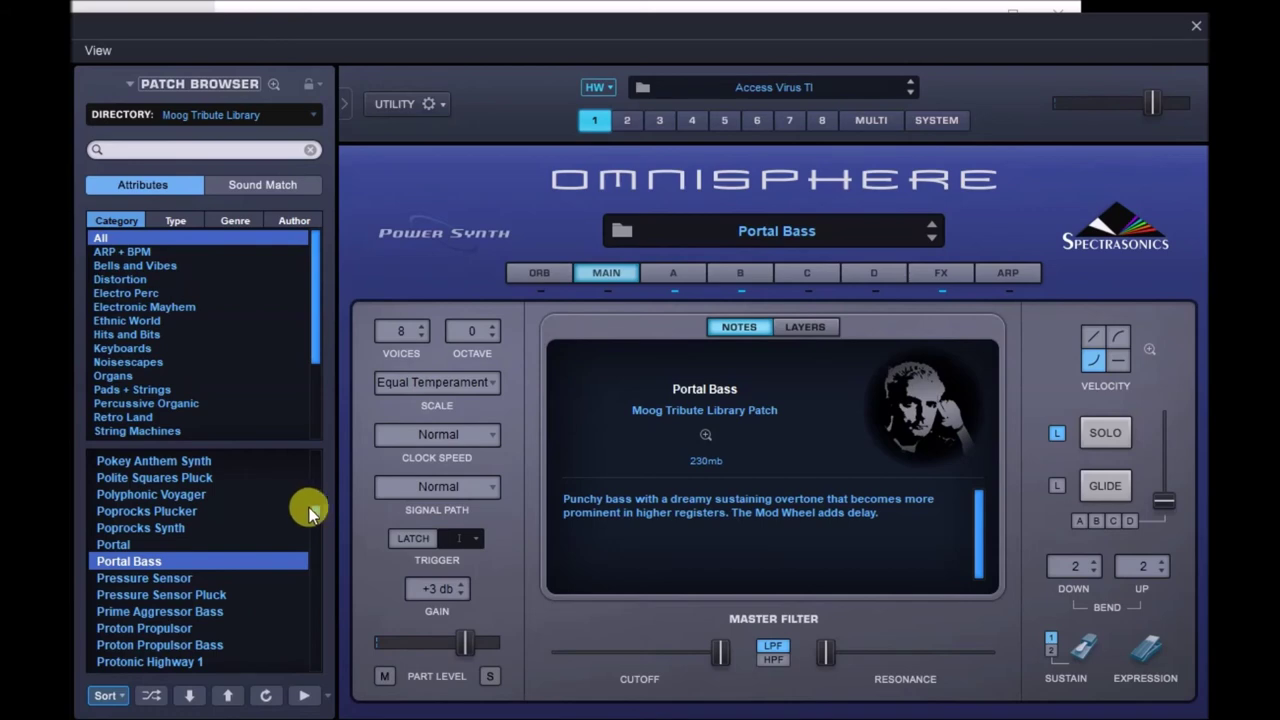
- Audition the patches Seething Muskeg, Slippery Chip Synth and Soft Lips
{"action": "scroll", "coordinate": [310, 512], "scroll_direction": "down", "scroll_amount": 15}
{"action": "left_click", "coordinate": [140, 545]}
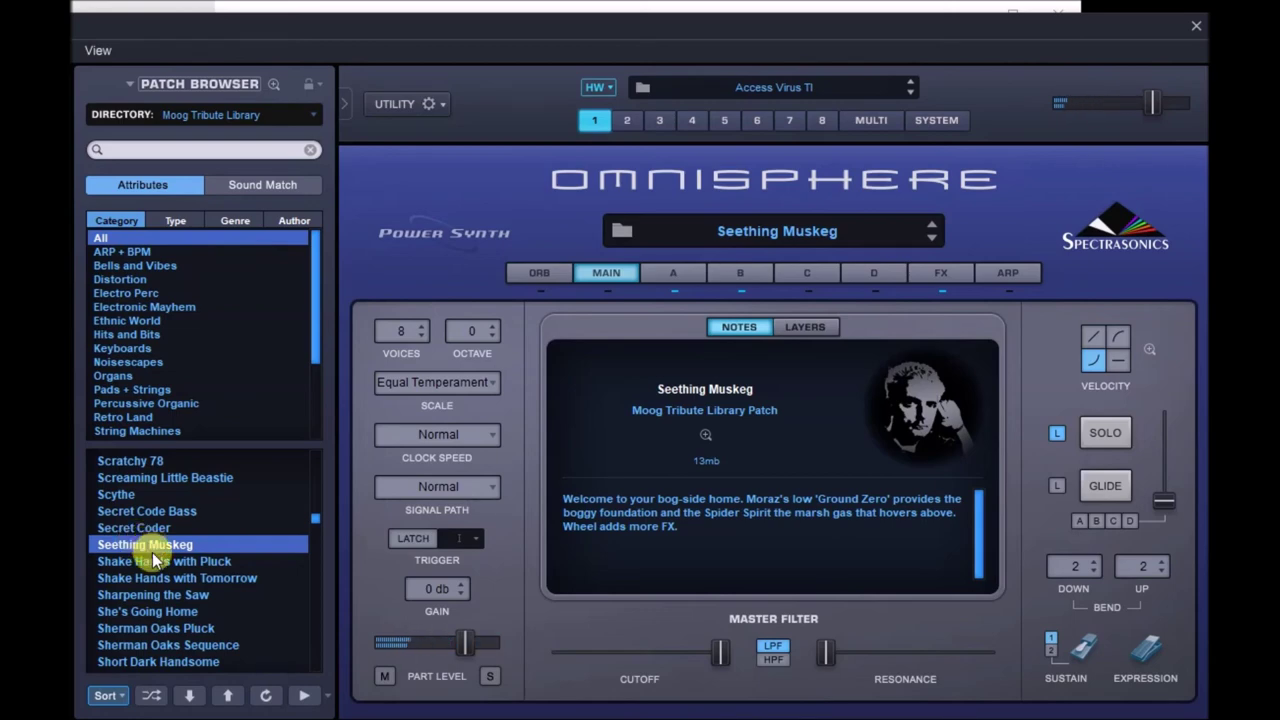
{"action": "scroll", "coordinate": [174, 577], "scroll_direction": "down", "scroll_amount": 5}
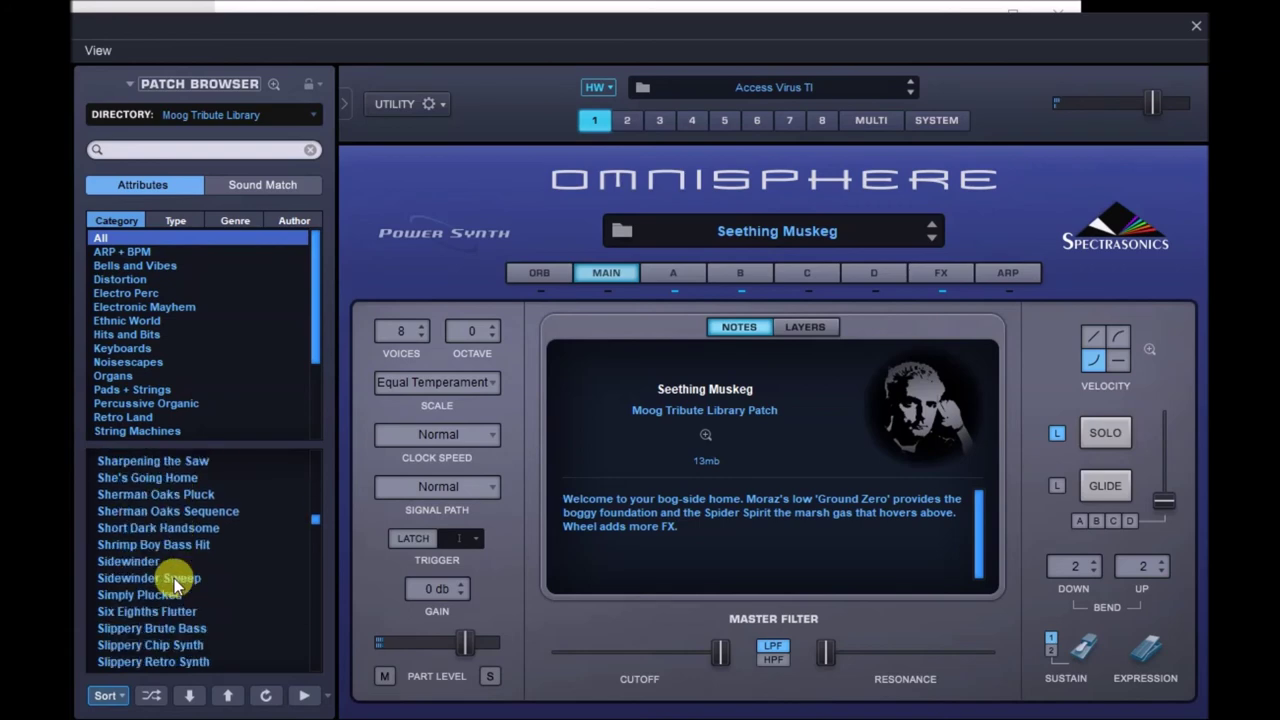
{"action": "left_click", "coordinate": [157, 595]}
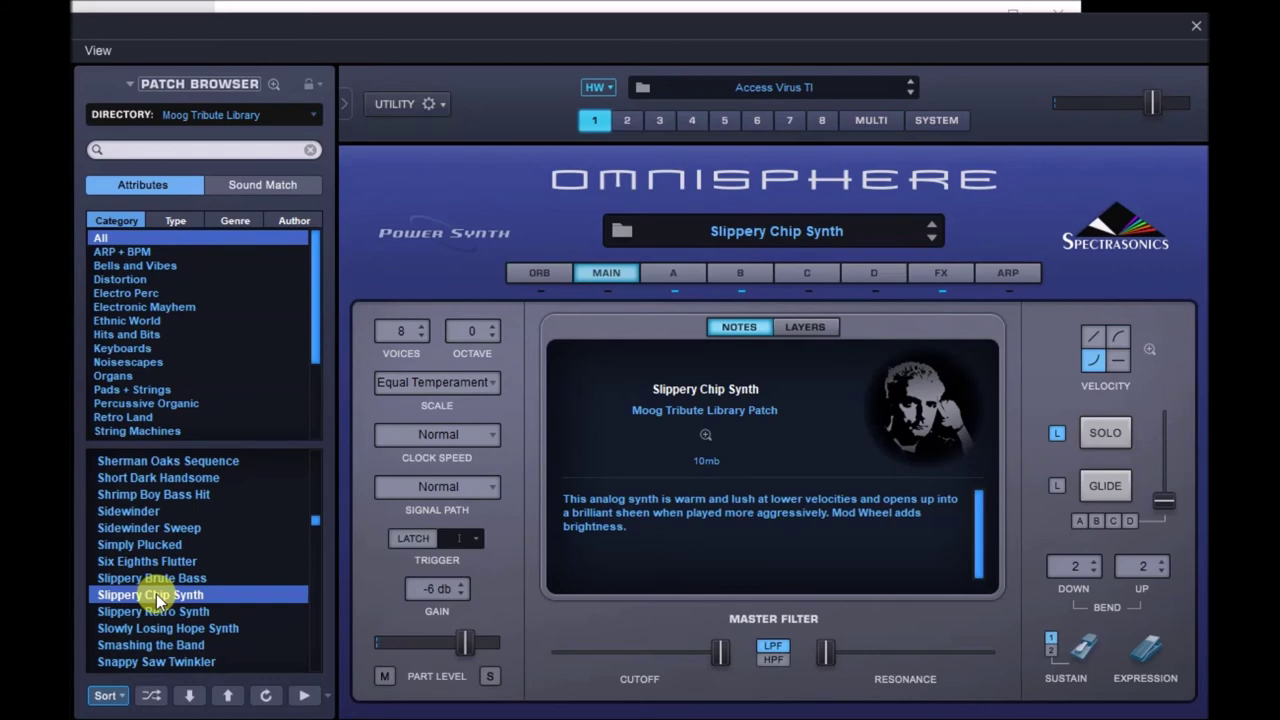
{"action": "scroll", "coordinate": [207, 529], "scroll_direction": "down", "scroll_amount": 3}
{"action": "left_click", "coordinate": [143, 628]}
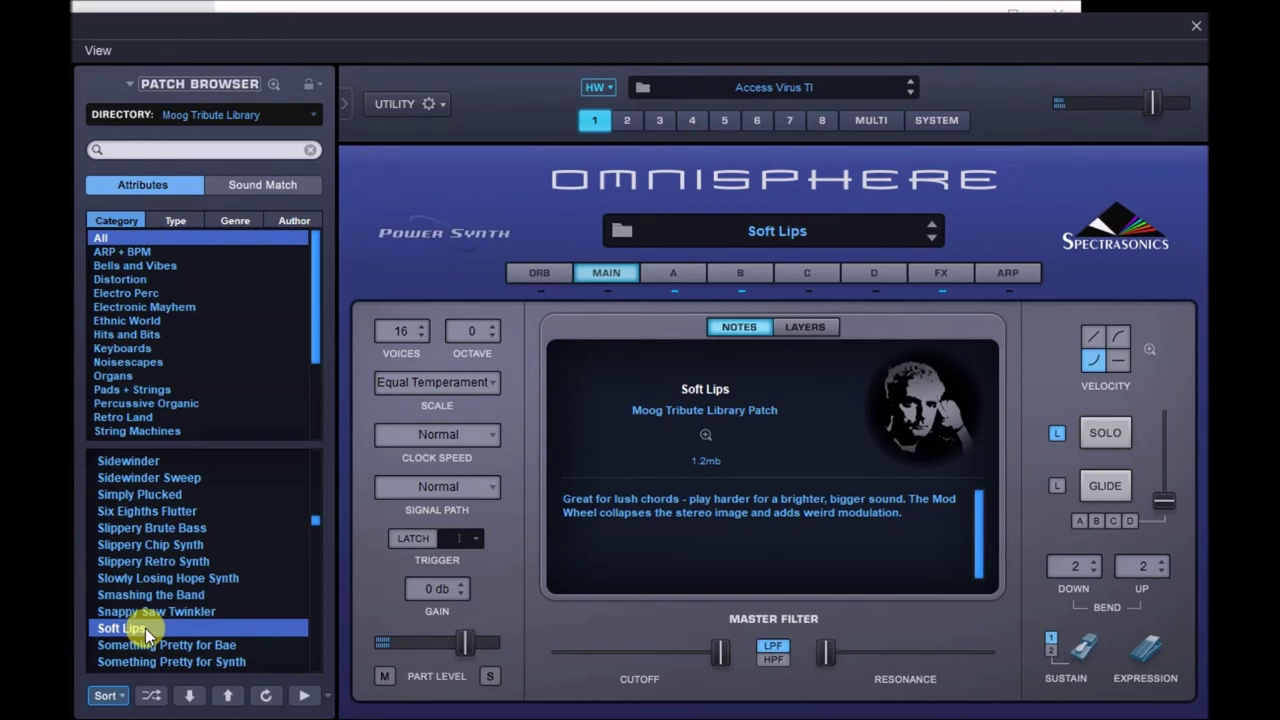
- Audition the patches Vic's 78 RPM and Corrupted Lead
{"action": "left_click_drag", "start_coordinate": [317, 513], "coordinate": [259, 536]}
{"action": "left_click", "coordinate": [143, 543]}
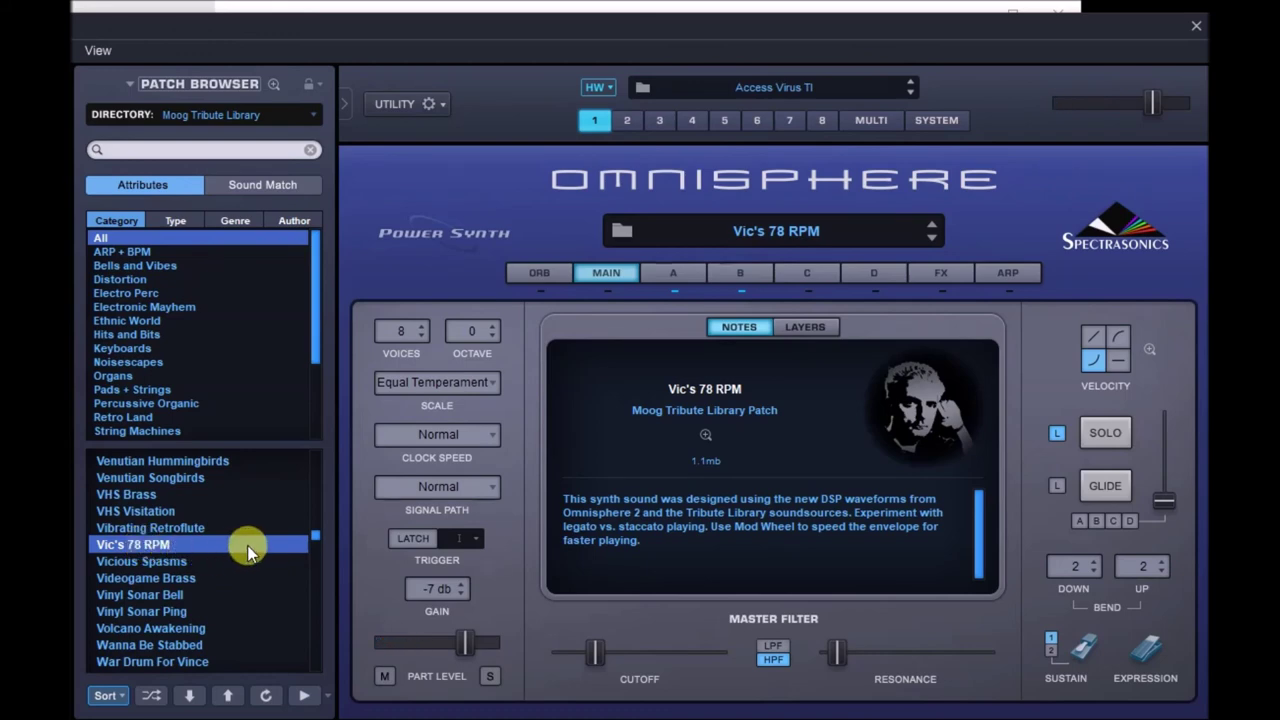
{"action": "left_click_drag", "start_coordinate": [314, 536], "coordinate": [183, 553]}
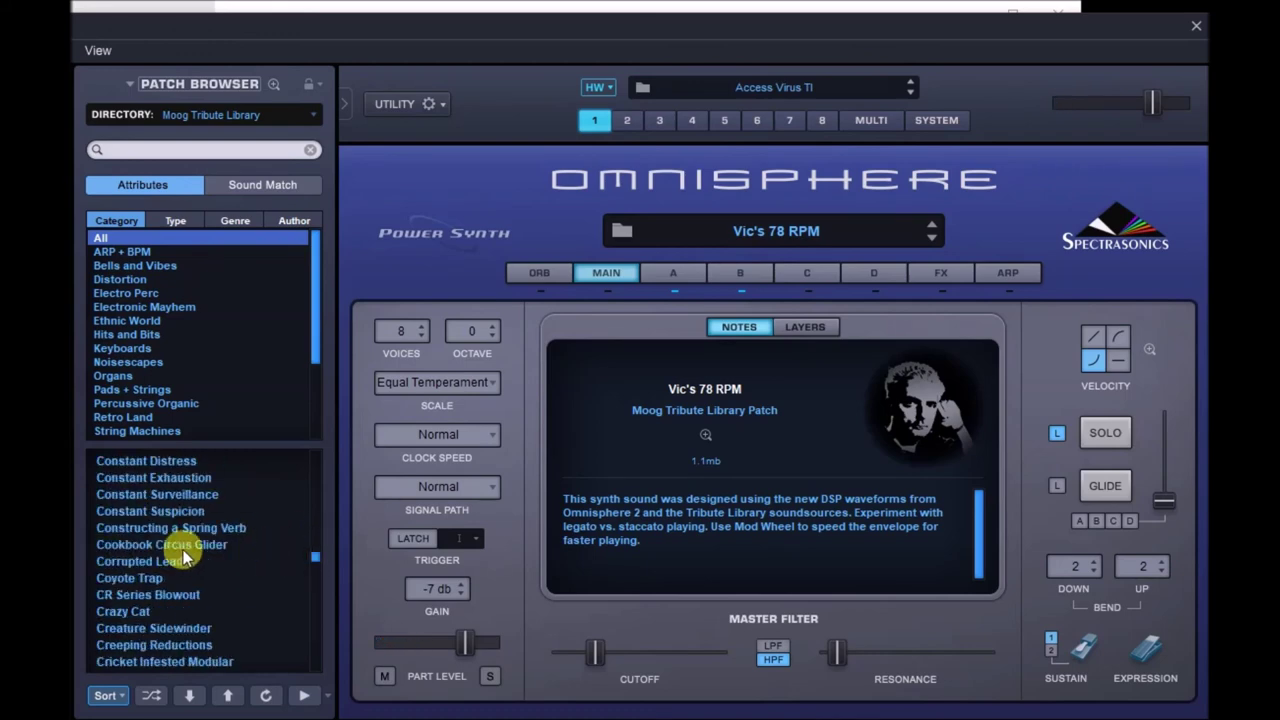
{"action": "left_click", "coordinate": [117, 561]}
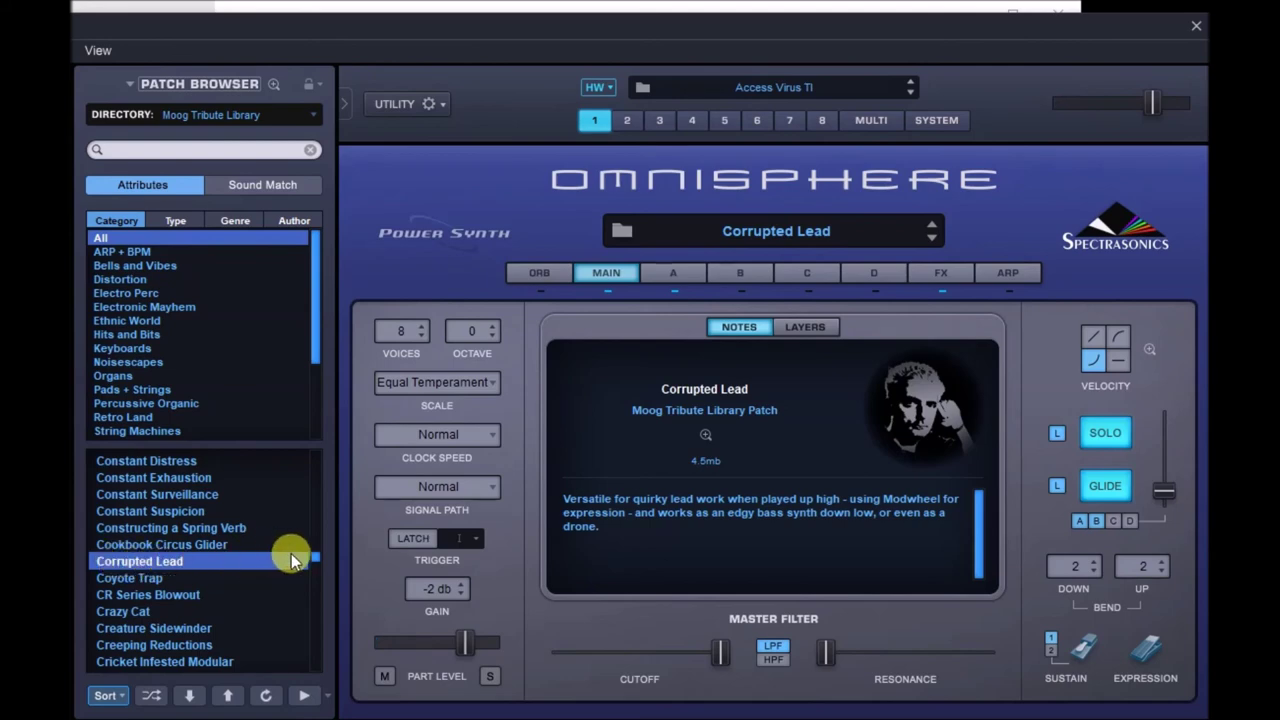
- Audition the patches Field Depth Energy Wah and Fist Fighter
{"action": "left_click_drag", "start_coordinate": [314, 556], "coordinate": [314, 584]}
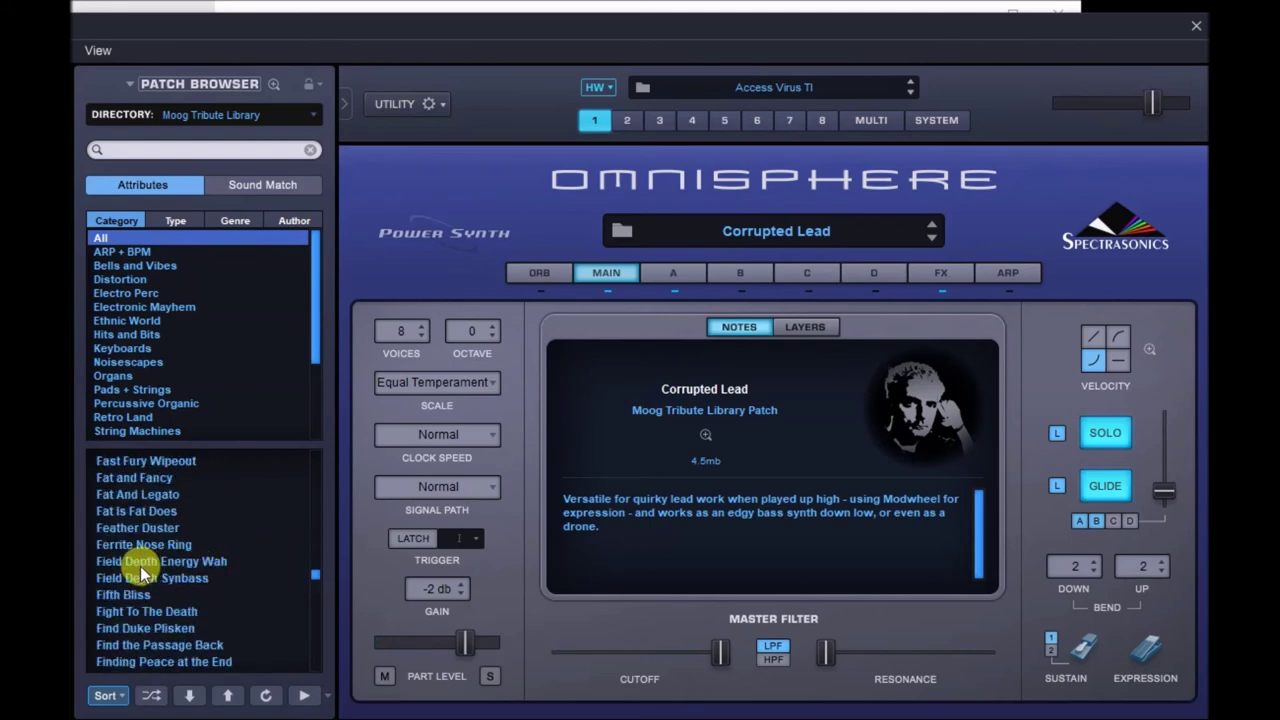
{"action": "left_click", "coordinate": [140, 564]}
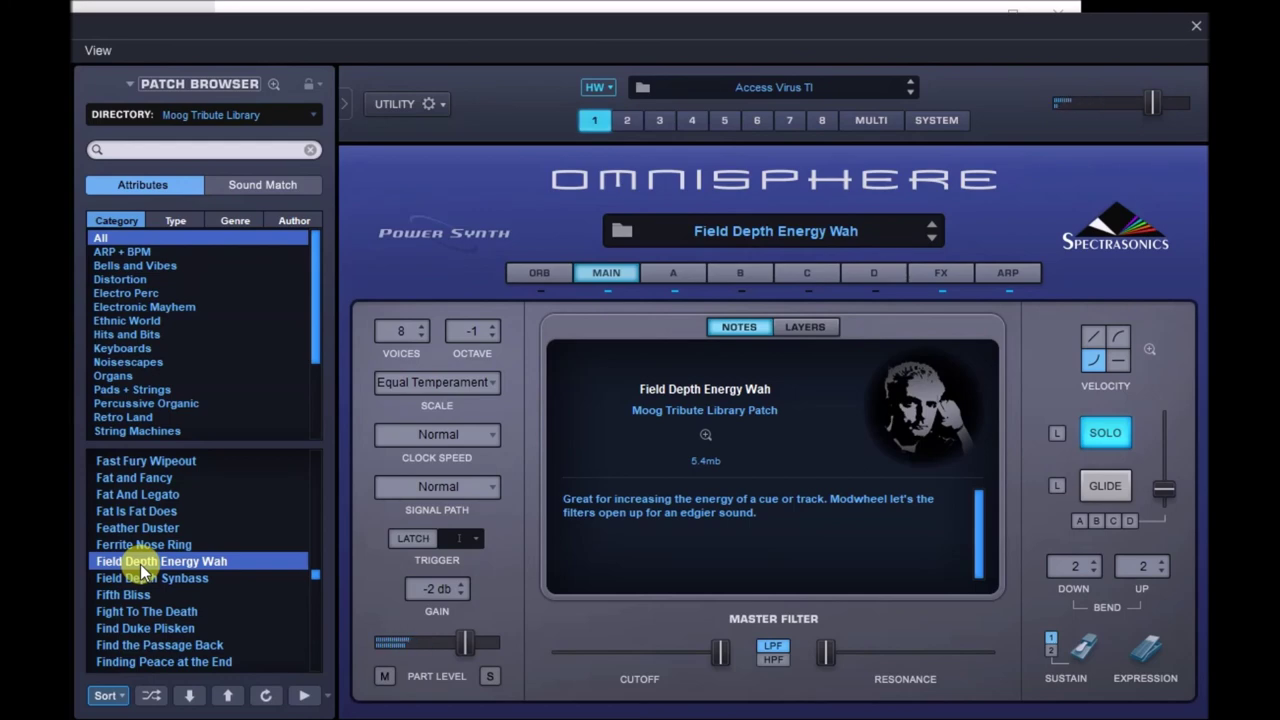
{"action": "scroll", "coordinate": [145, 572], "scroll_direction": "down", "scroll_amount": 2}
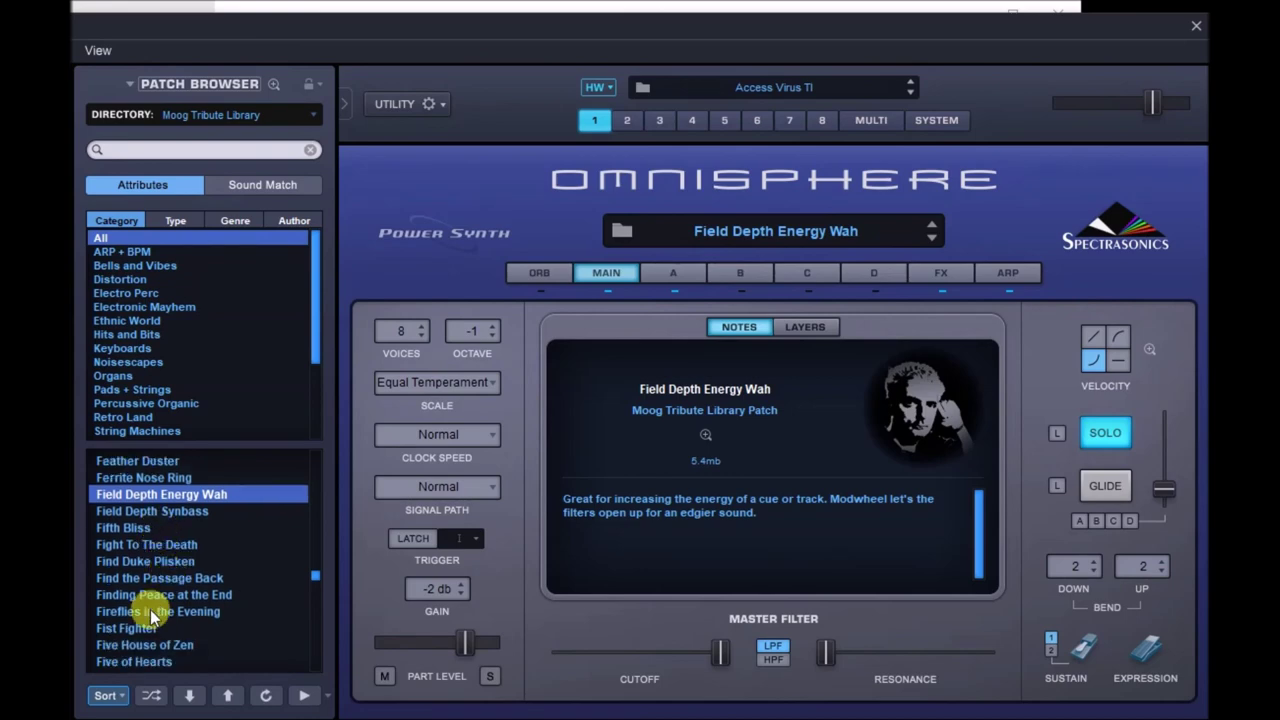
{"action": "left_click", "coordinate": [132, 624]}
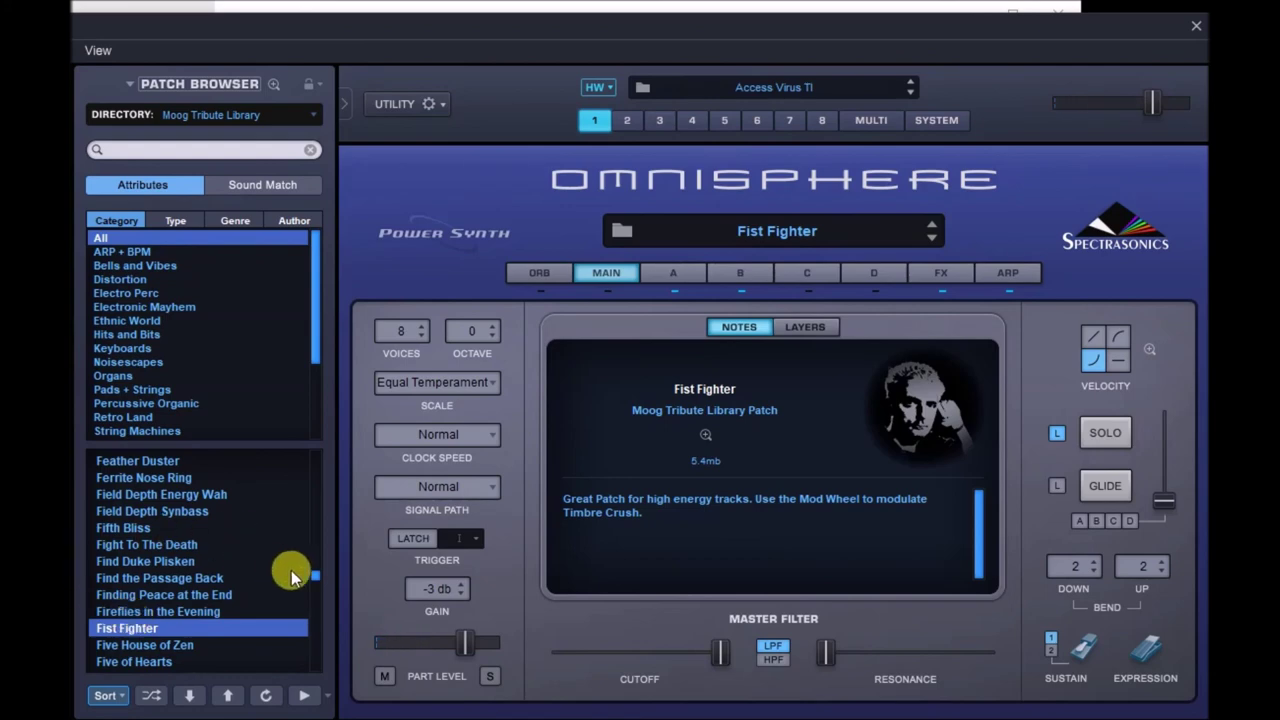
- Audition the patches Heavy Ladder 1 and Night Blindness, and load Running Against Electroflies
{"action": "scroll", "coordinate": [290, 580], "scroll_direction": "down", "scroll_amount": 10}
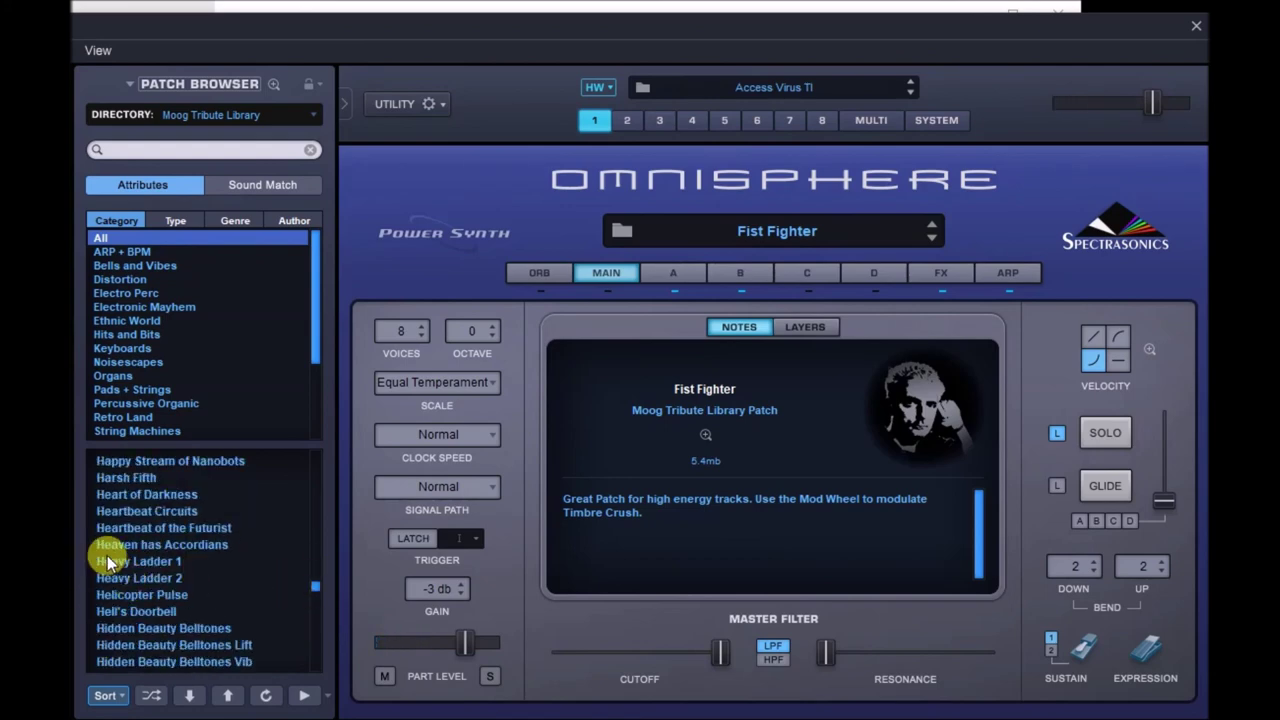
{"action": "left_click", "coordinate": [108, 561]}
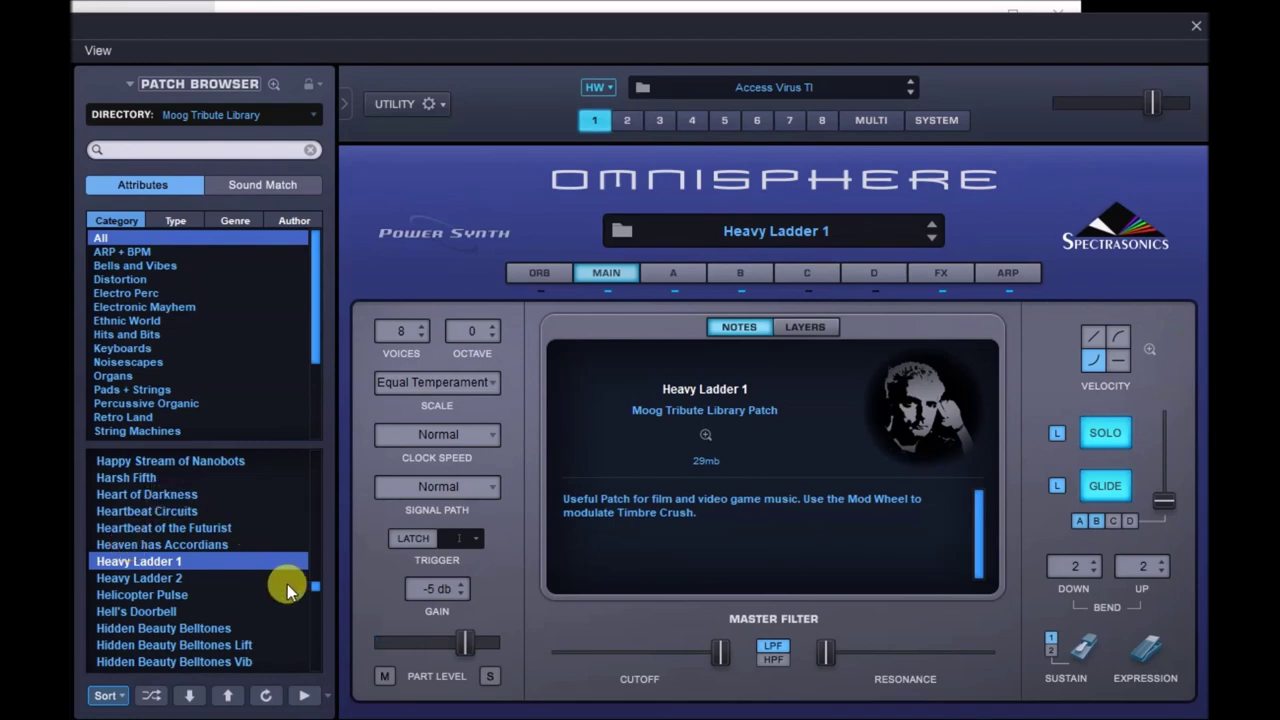
{"action": "left_click_drag", "start_coordinate": [317, 590], "coordinate": [317, 611]}
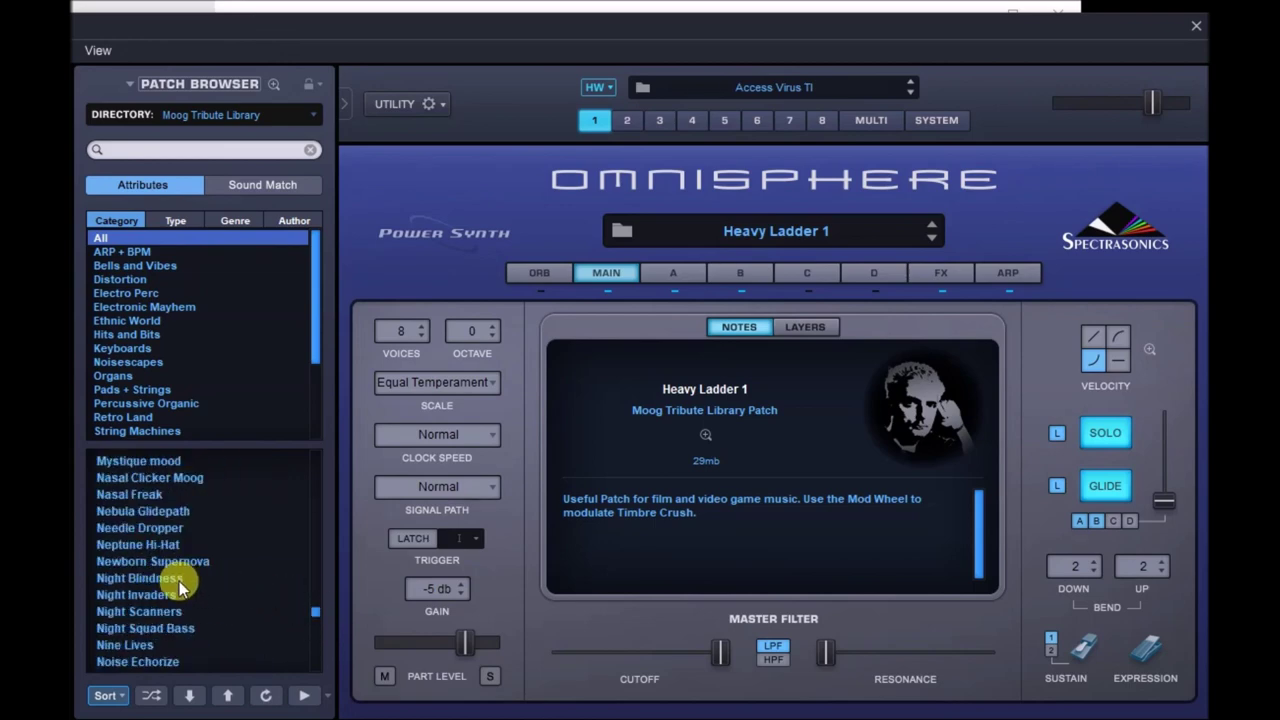
{"action": "left_click", "coordinate": [178, 581]}
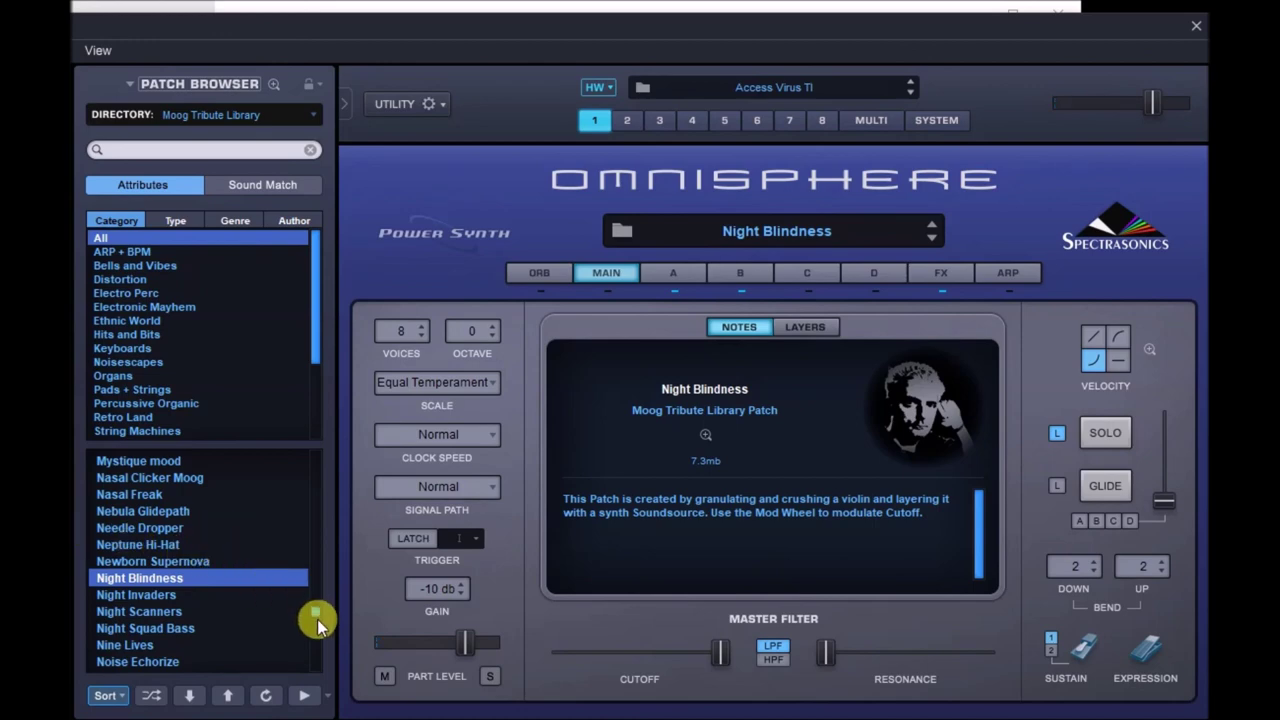
{"action": "scroll", "coordinate": [317, 625], "scroll_direction": "down", "scroll_amount": 10}
{"action": "left_click", "coordinate": [157, 596]}
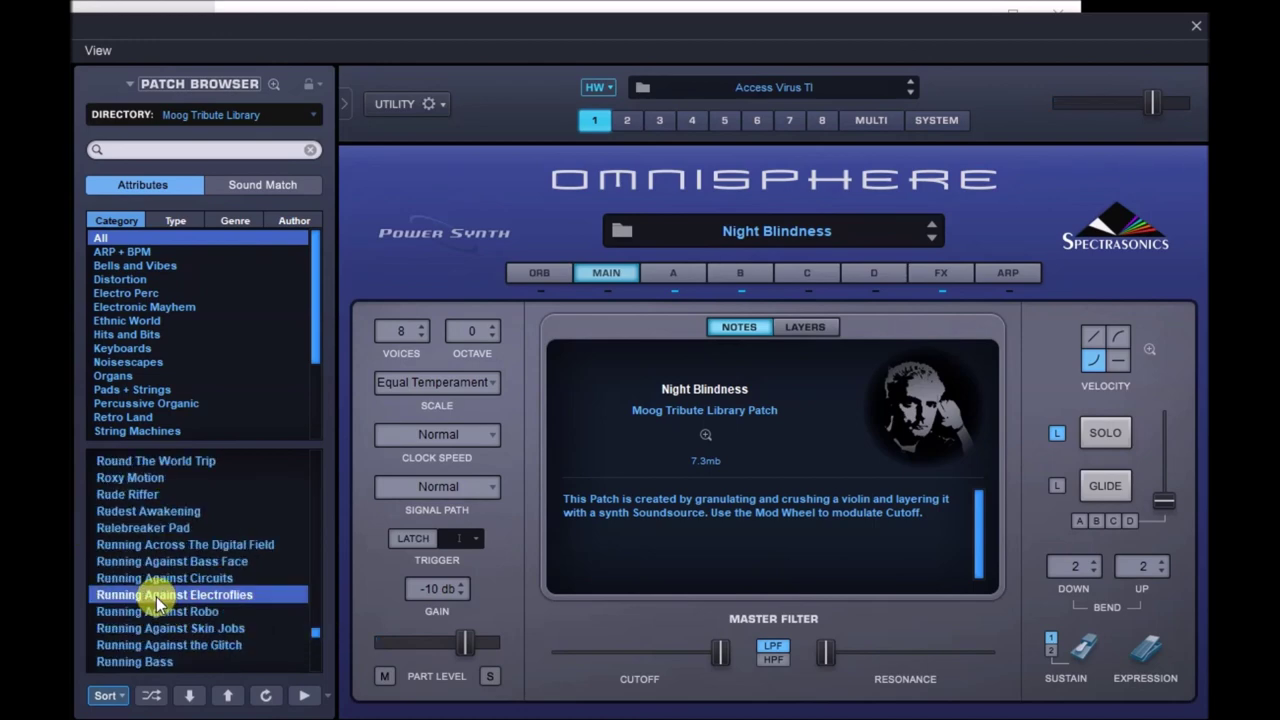